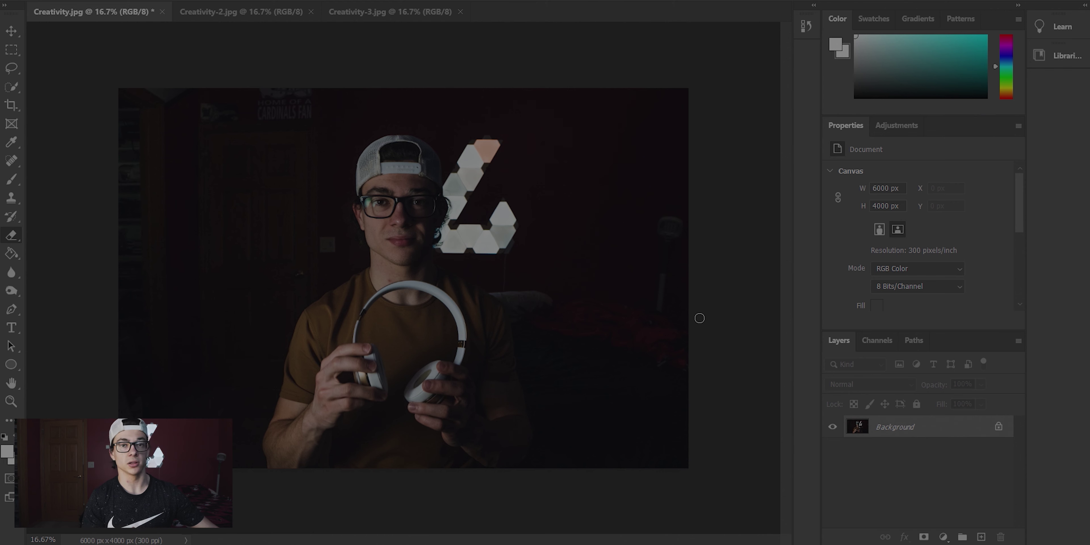
Step: Compare the three open photos Creativity.jpg, Creativity-2.jpg and Creativity-3.jpg
click(245, 17)
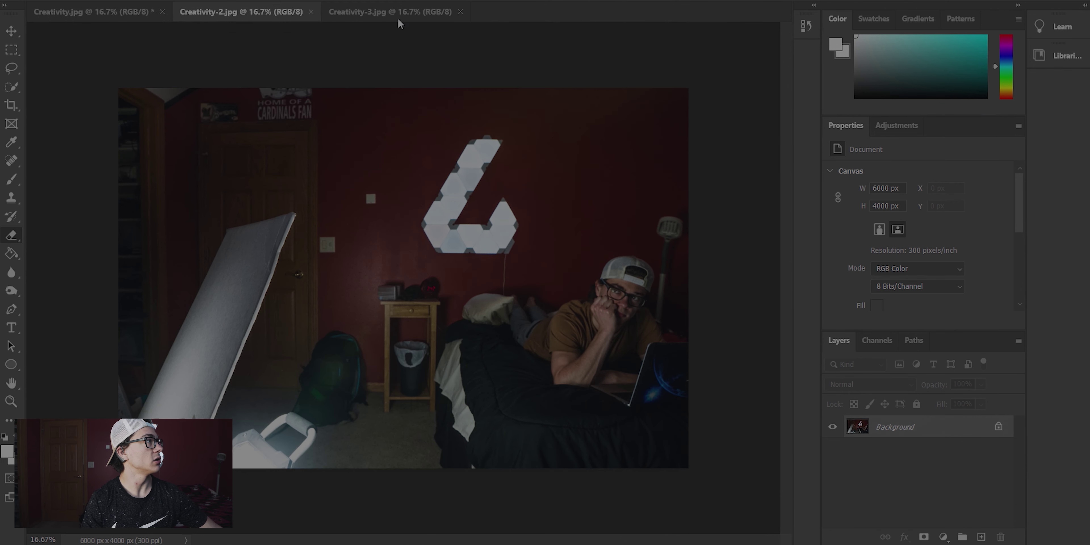
click(383, 11)
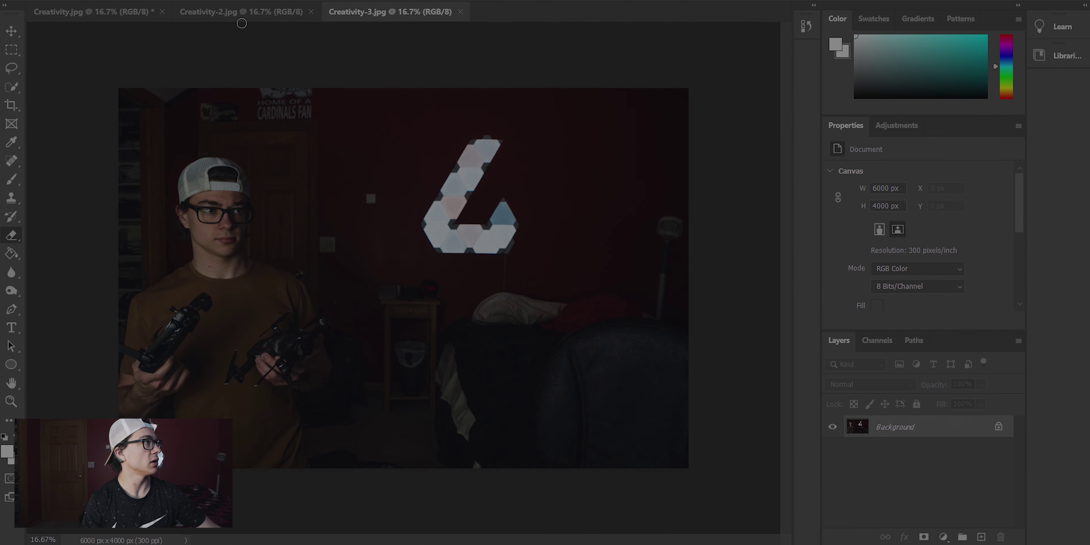
click(241, 17)
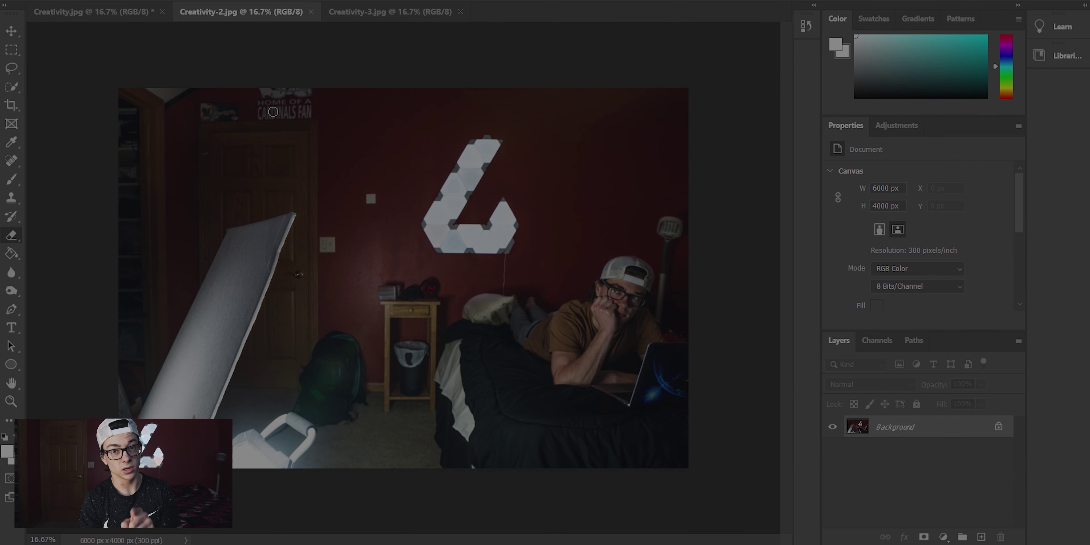
click(110, 12)
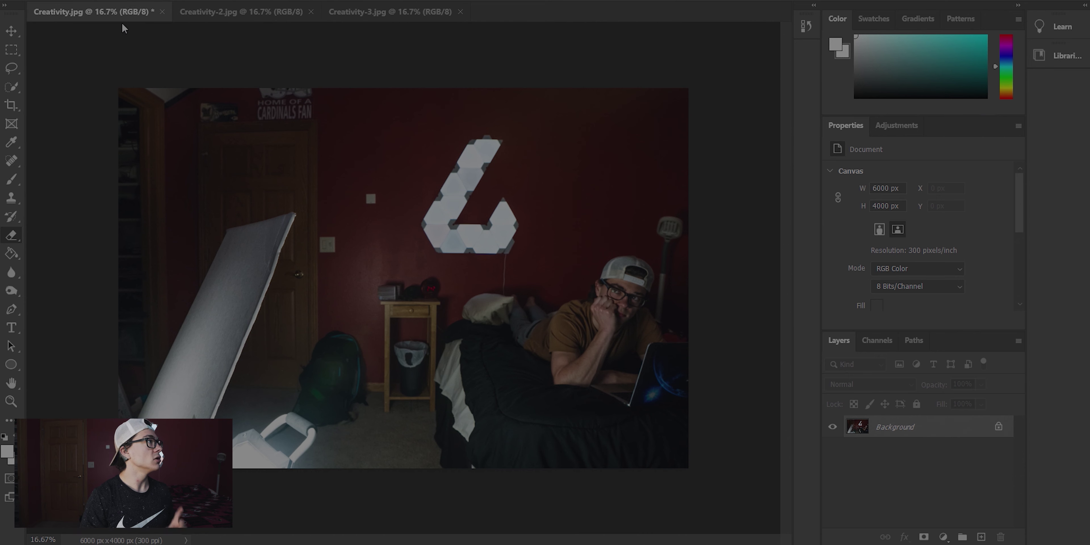
click(393, 17)
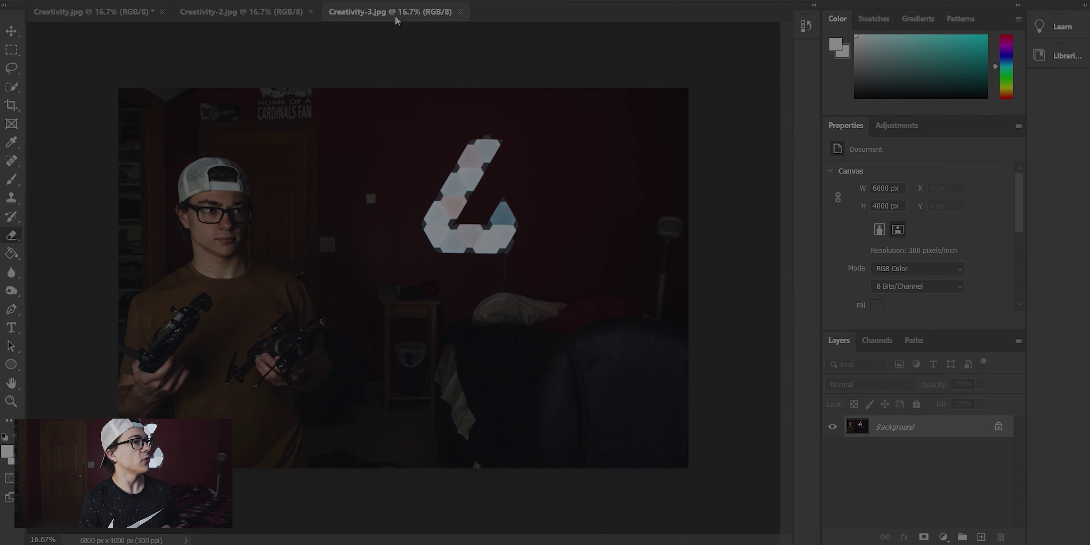
click(267, 17)
click(143, 20)
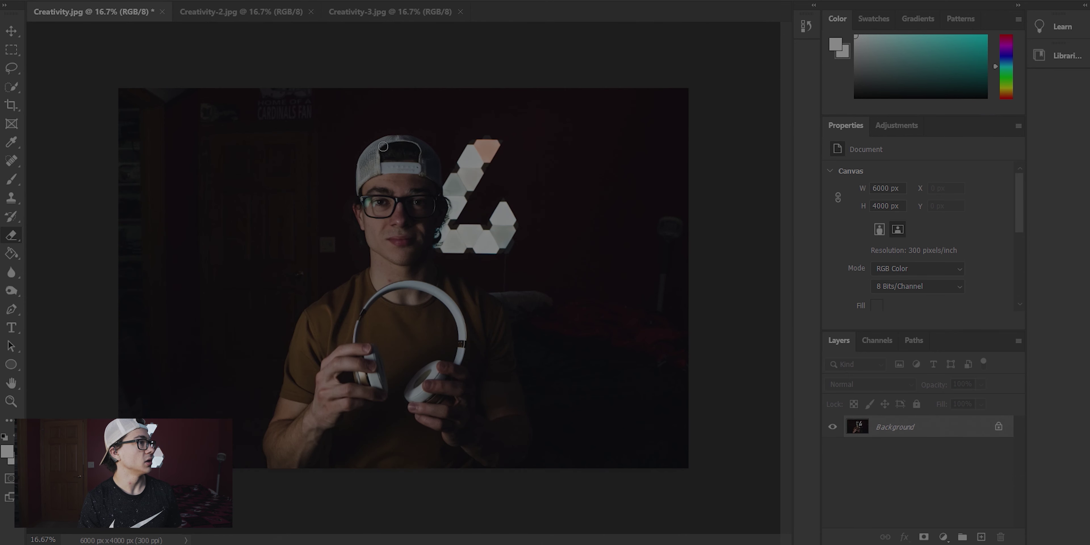
Step: Unlock the Creativity-2.jpg background, copy it into Creativity.jpg as a new layer, and align it exactly with the canvas
click(226, 10)
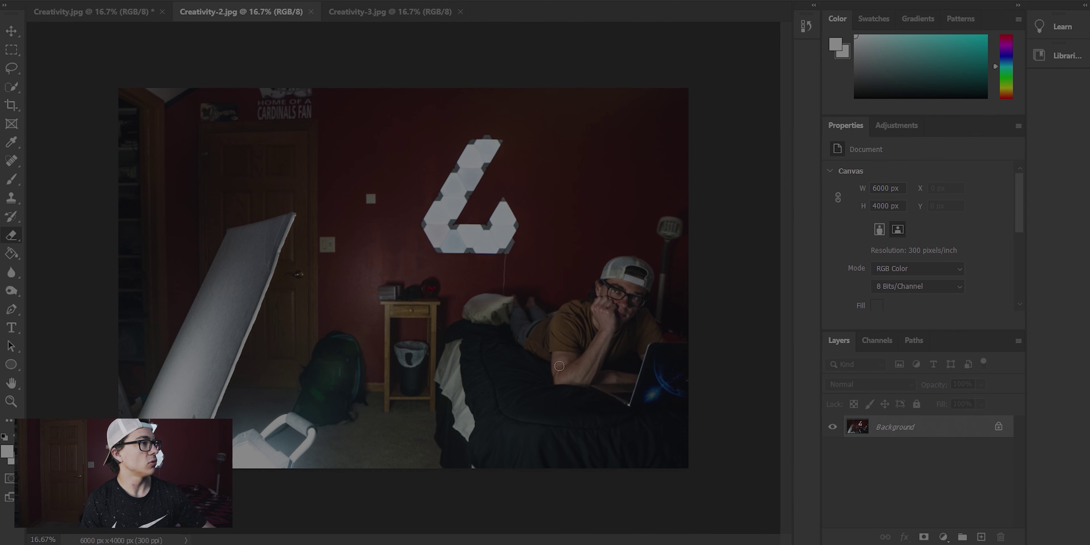
click(999, 428)
drag(881, 428, 410, 267)
click(10, 30)
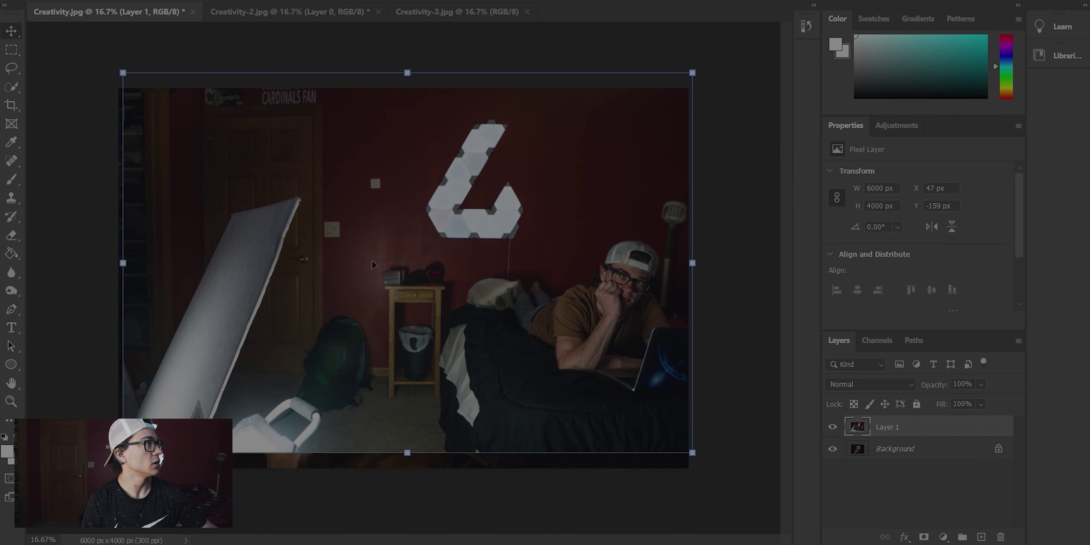
drag(374, 264, 367, 279)
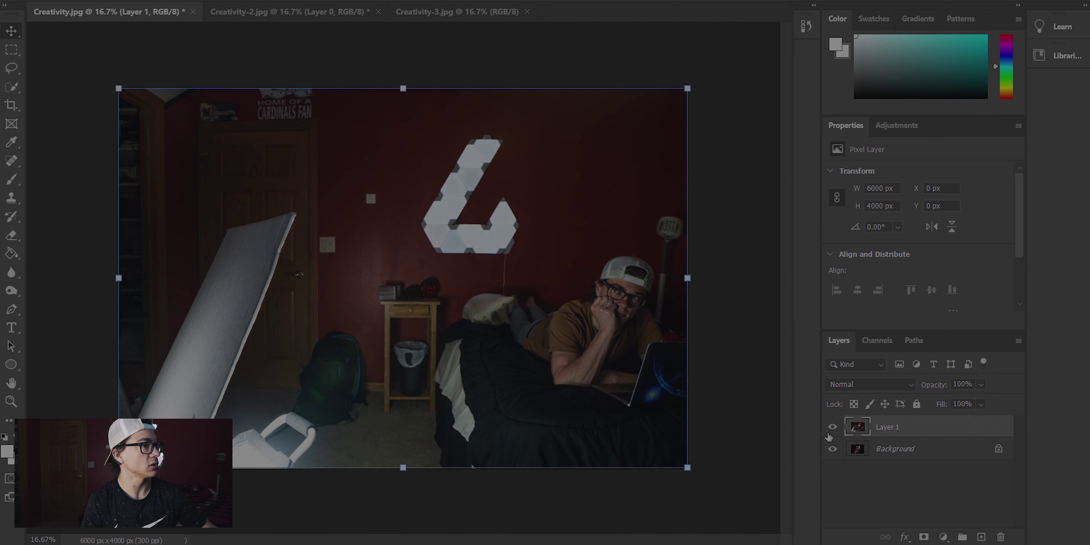
Step: Toggle Layer 1's visibility repeatedly to check its alignment with the background photo
click(829, 430)
click(830, 430)
click(830, 430)
click(829, 430)
click(829, 430)
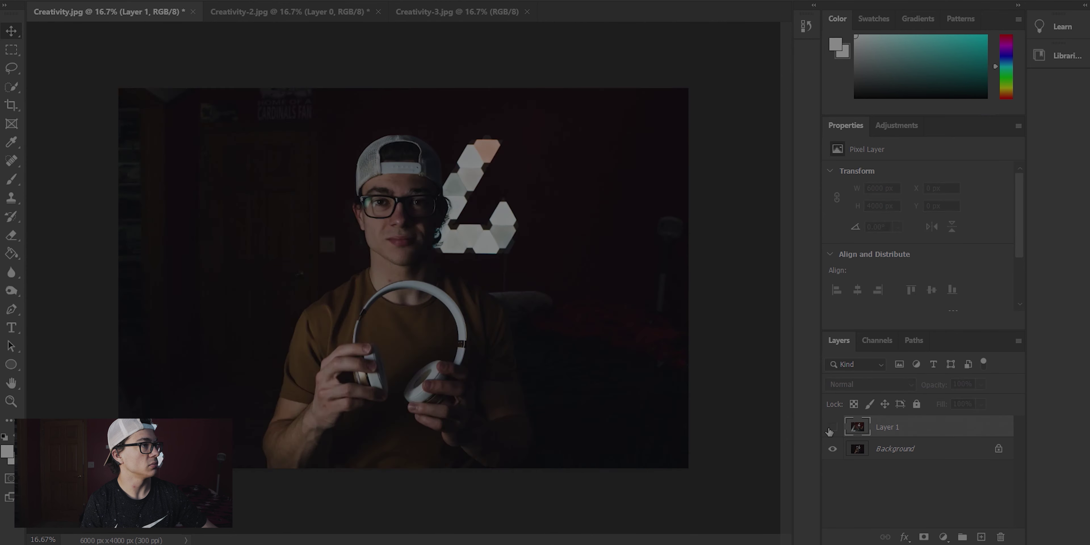
click(830, 430)
click(829, 430)
click(829, 430)
click(830, 430)
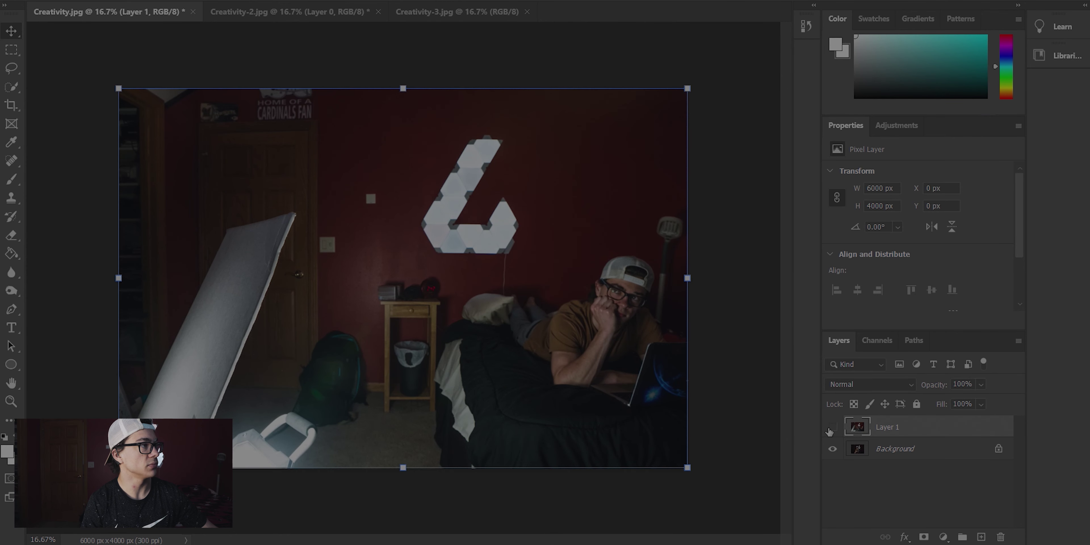
click(829, 430)
click(829, 430)
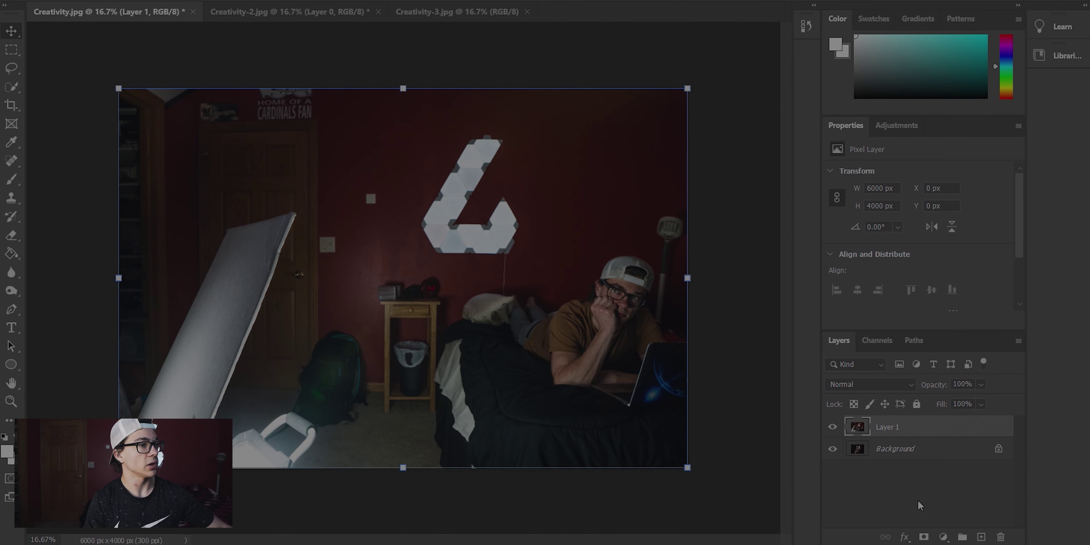
Step: Add a layer mask to Layer 1 and invert it to black to hide the layer
click(923, 537)
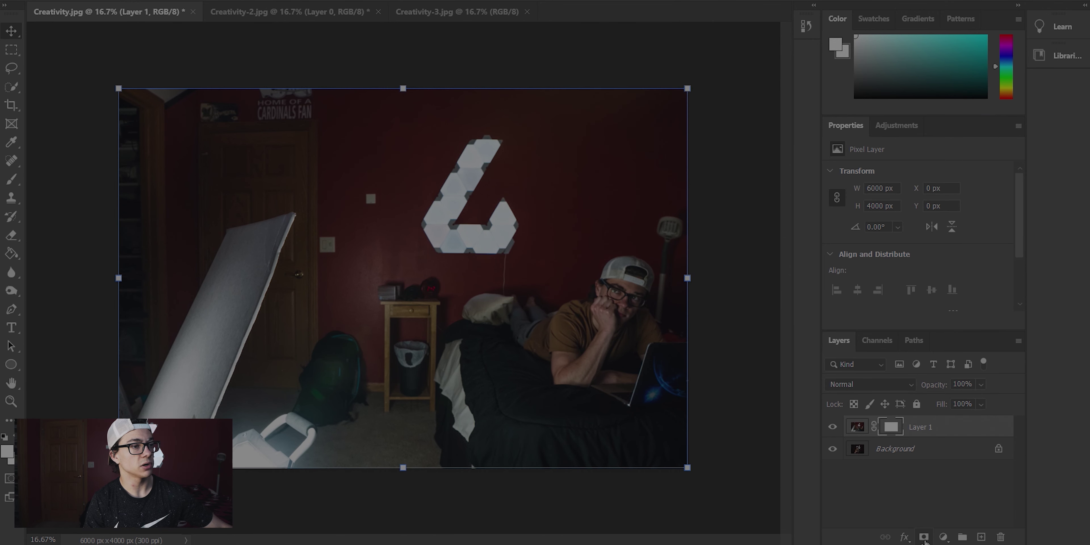
drag(889, 427, 892, 428)
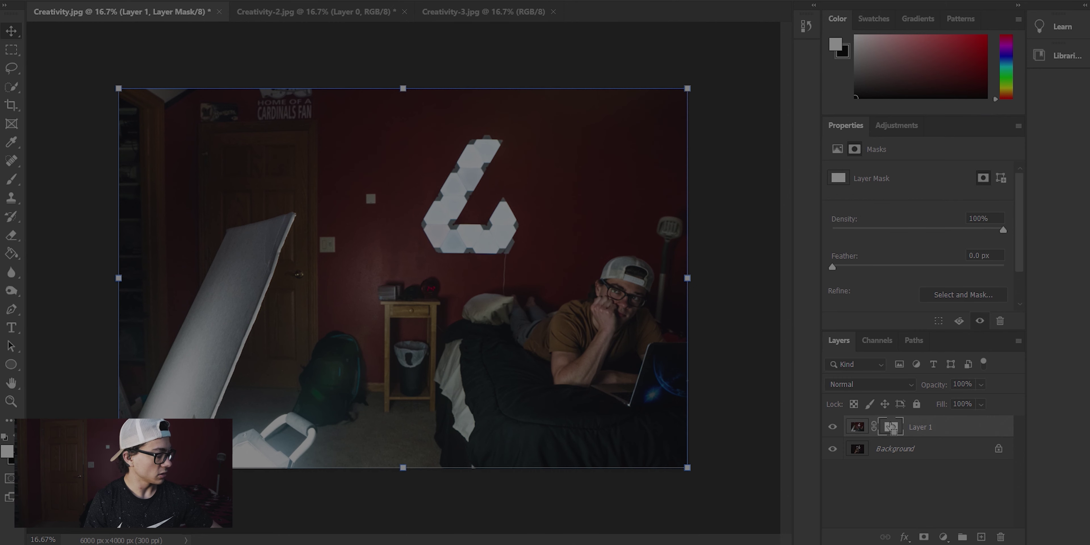
key(ctrl+i)
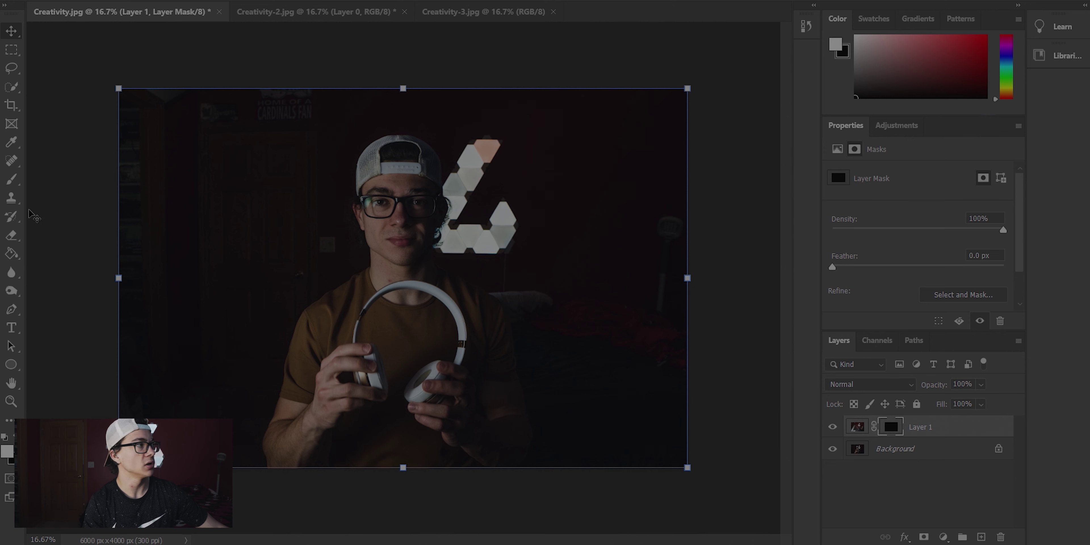
Step: Enlarge the brush and paint white on Layer 1's mask to reveal the man lying on the bed with his laptop
click(18, 186)
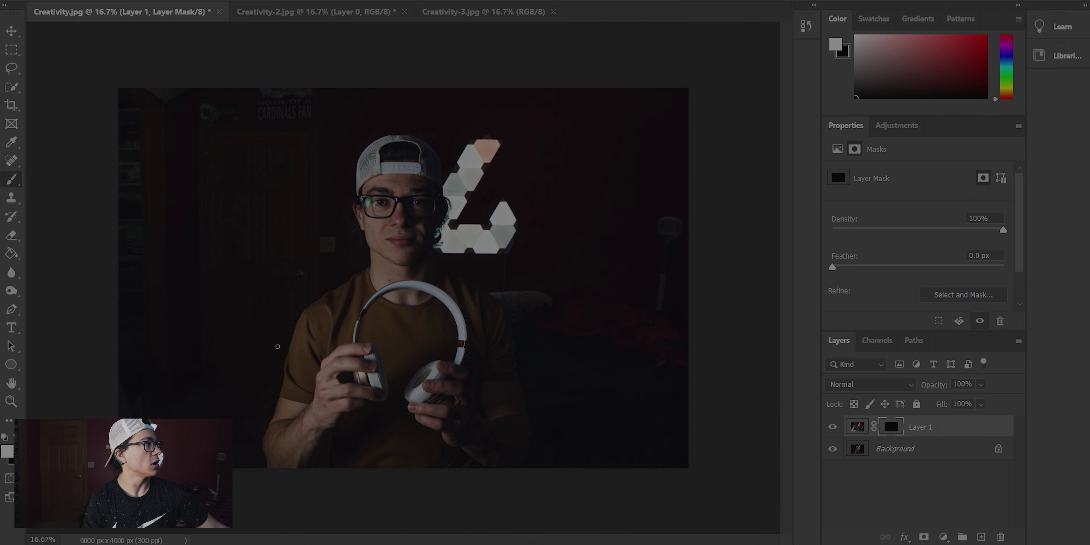
right_click(586, 351)
click(713, 348)
key(Return)
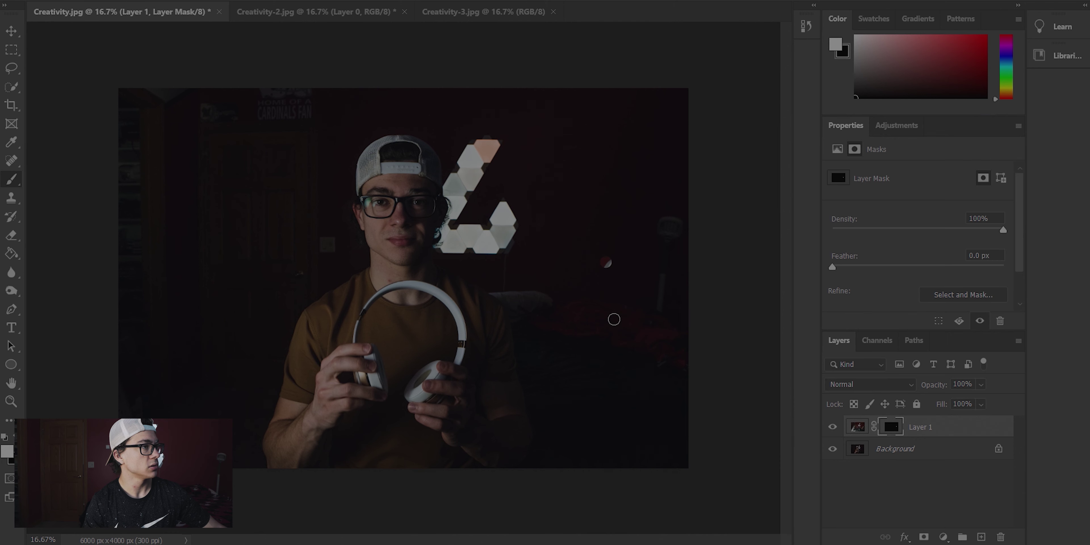
mouse_move(627, 322)
mouse_down()
mouse_move(612, 319)
mouse_move(630, 275)
mouse_move(602, 270)
mouse_move(646, 270)
mouse_move(650, 295)
mouse_move(650, 261)
mouse_move(650, 292)
mouse_move(620, 339)
mouse_move(572, 312)
mouse_move(526, 330)
mouse_move(518, 322)
mouse_move(569, 358)
mouse_move(556, 377)
mouse_move(604, 363)
mouse_move(615, 383)
mouse_move(666, 344)
mouse_move(685, 398)
mouse_move(556, 383)
mouse_up()
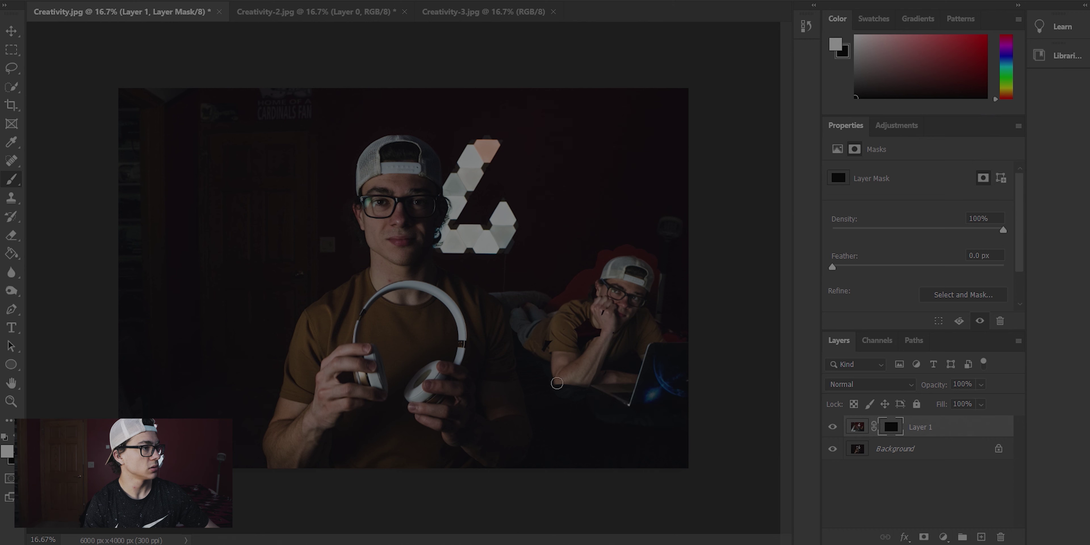
mouse_move(521, 315)
mouse_down()
mouse_move(514, 287)
mouse_move(532, 306)
mouse_move(492, 290)
mouse_move(529, 315)
mouse_move(536, 294)
mouse_move(541, 311)
mouse_move(618, 318)
mouse_up()
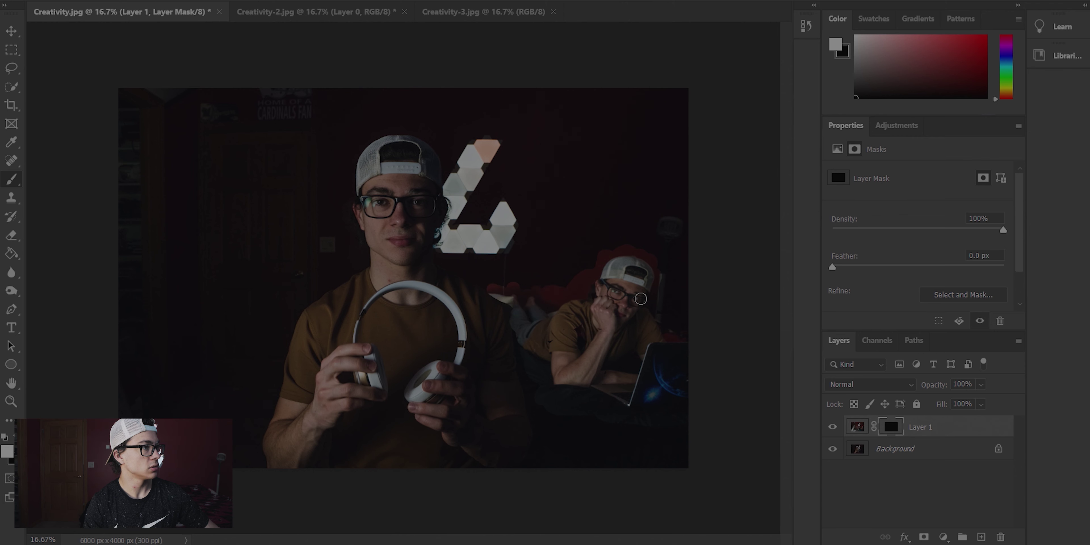
mouse_move(601, 377)
mouse_down()
mouse_move(617, 400)
mouse_move(642, 385)
mouse_move(635, 410)
mouse_up()
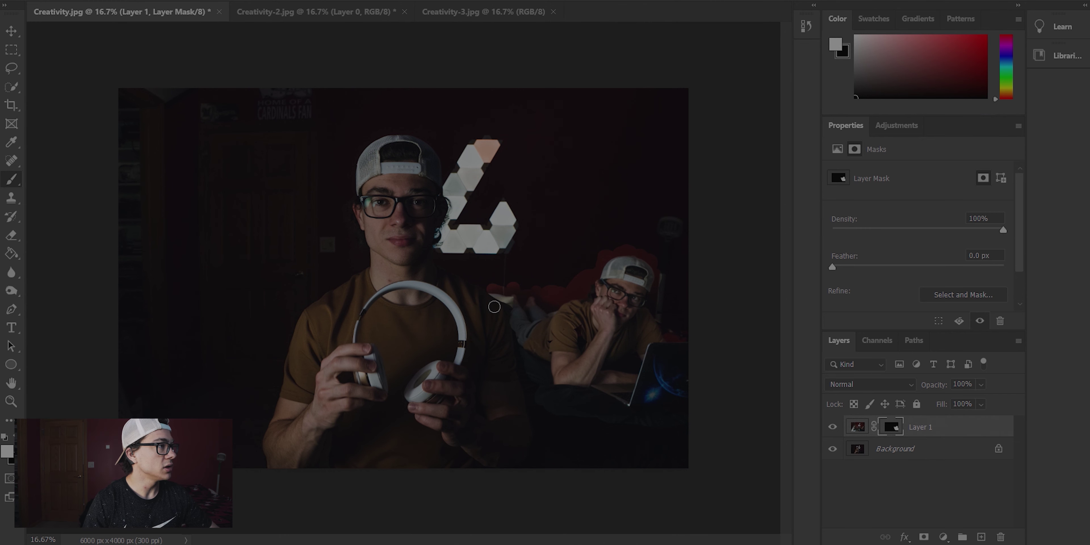
Step: Set the brush size to 31 px and paint the mask along the front man's shoulder to reveal the pillow behind it
scroll(496, 296, up, 10)
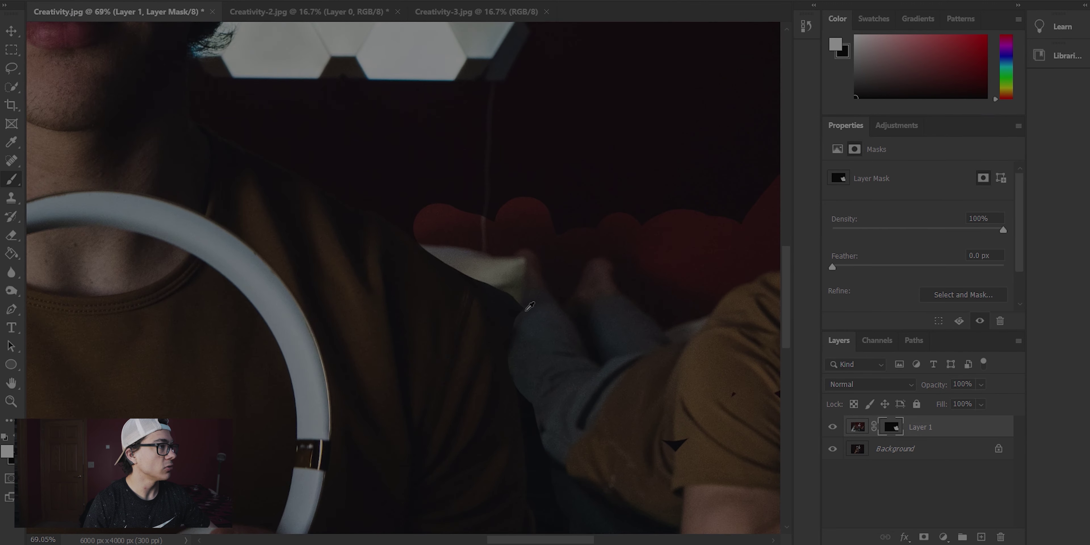
scroll(482, 246, up, 2)
scroll(479, 248, up, 1)
right_click(479, 253)
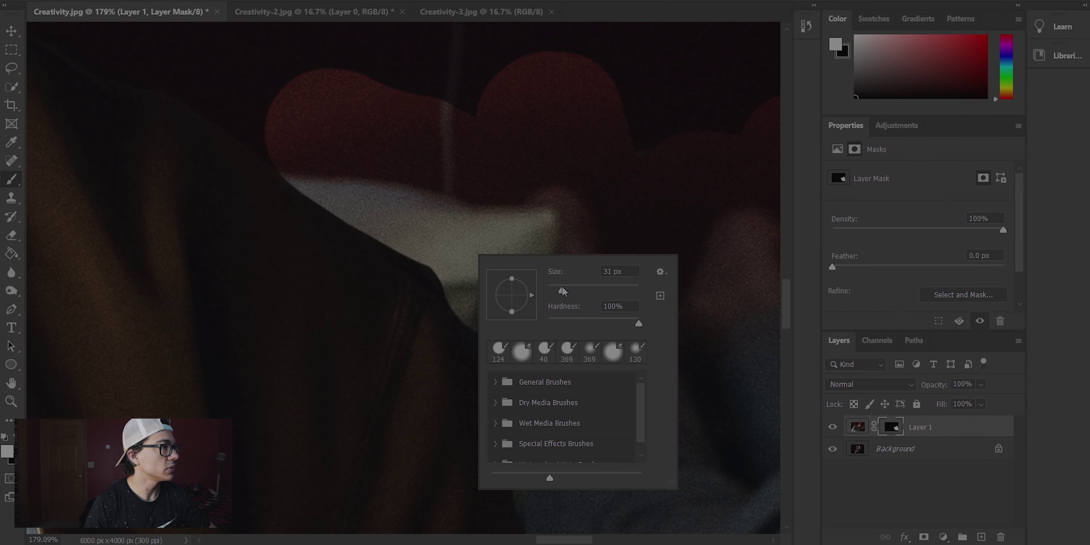
key(Return)
click(400, 254)
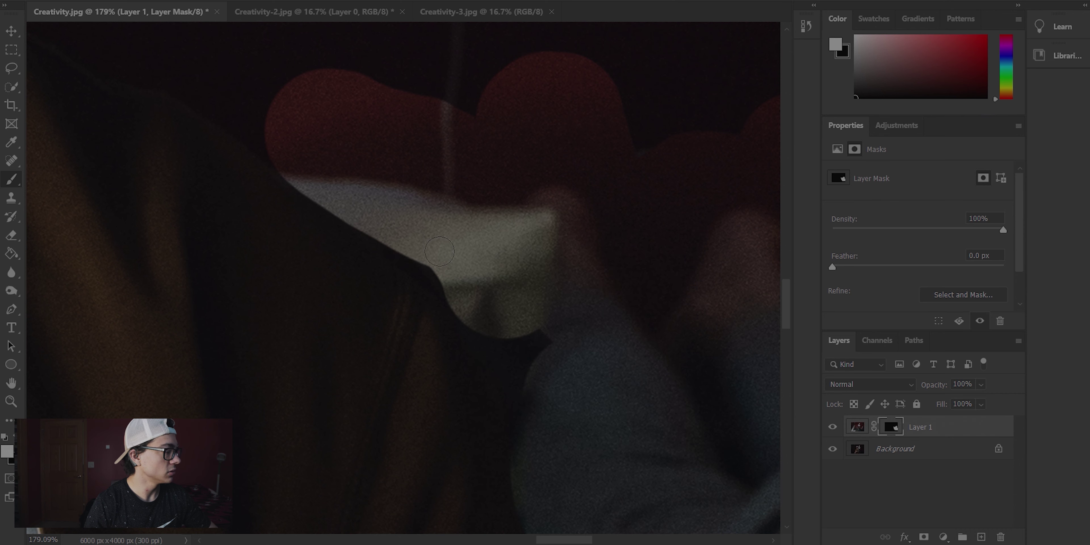
mouse_move(404, 235)
mouse_down()
mouse_move(509, 340)
mouse_move(531, 377)
mouse_move(533, 433)
mouse_move(506, 347)
mouse_up()
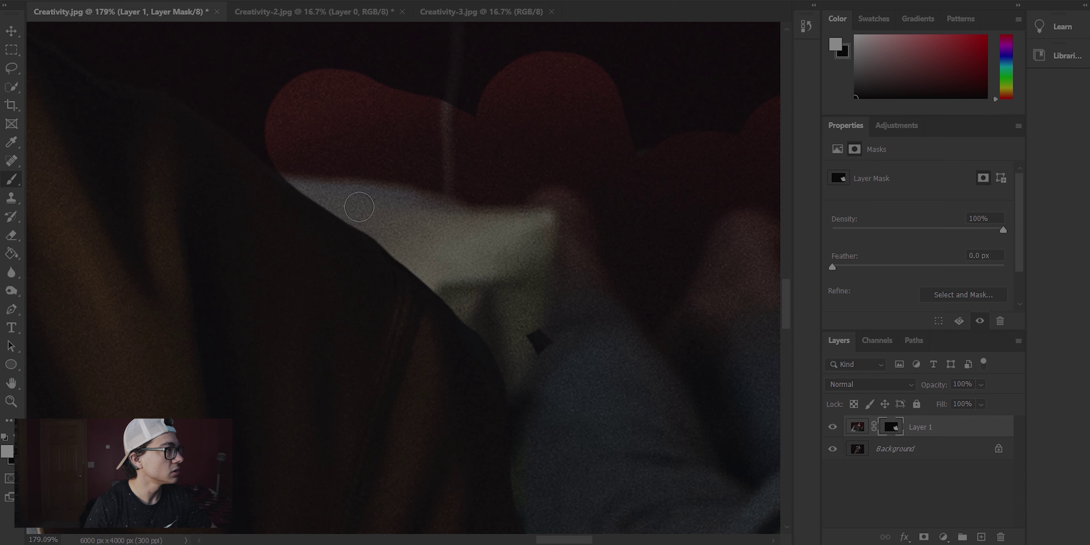
drag(275, 150, 383, 223)
Step: Erase a patch of the revealed jeans on Layer 1's mask beside the front man's sleeve
scroll(584, 305, down, 6)
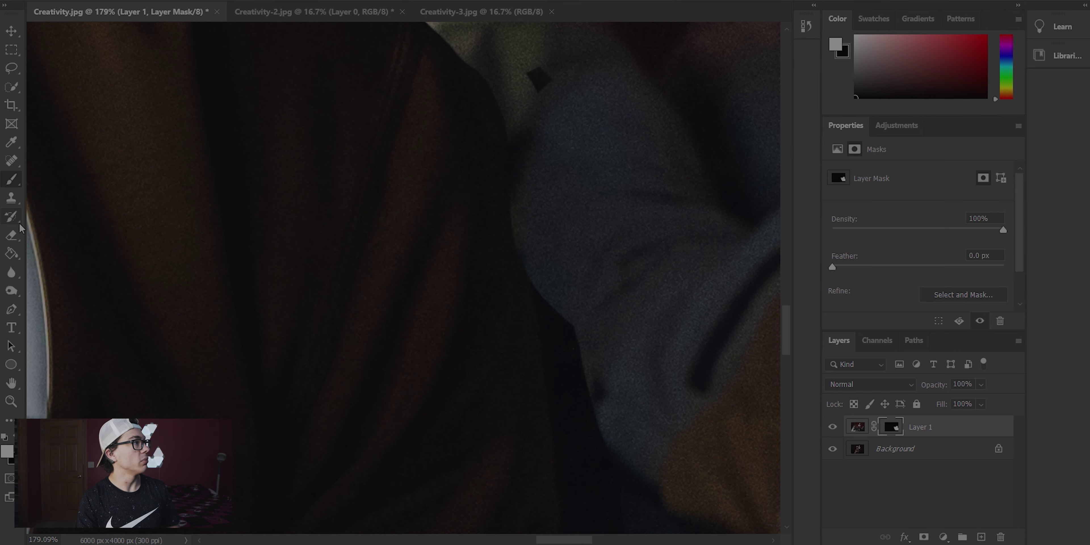
click(12, 235)
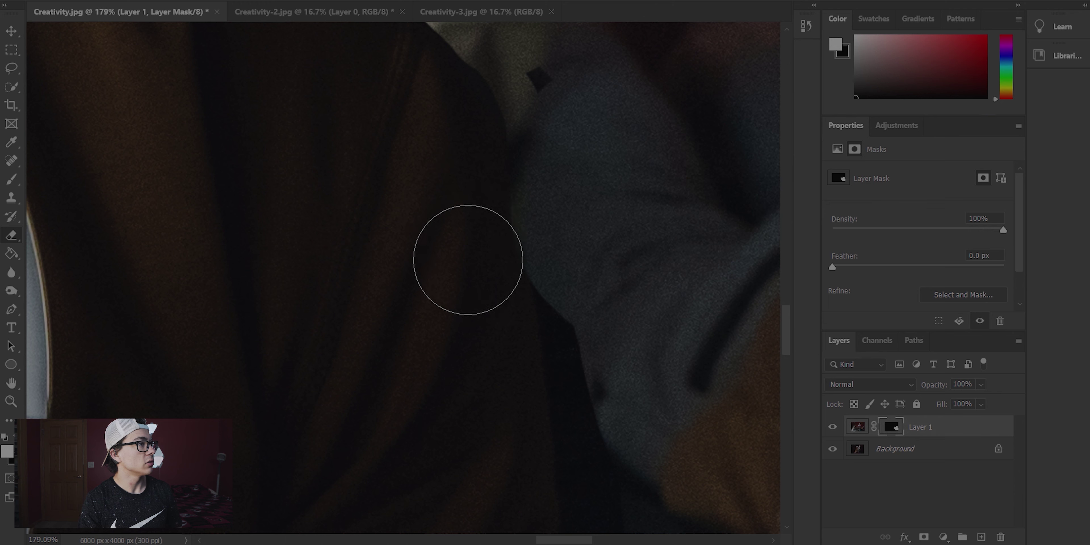
right_click(404, 222)
key(Escape)
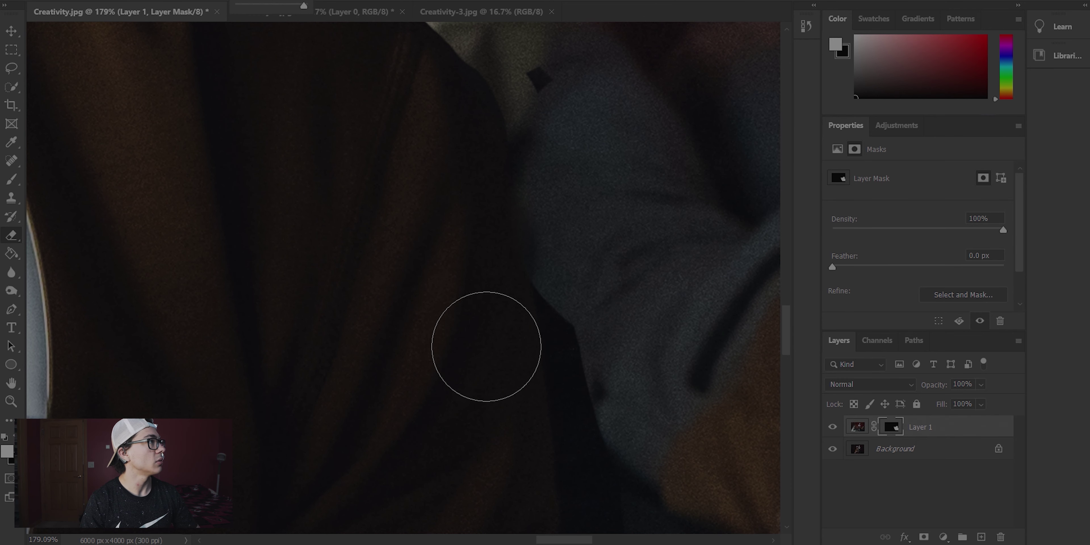
drag(493, 207, 460, 207)
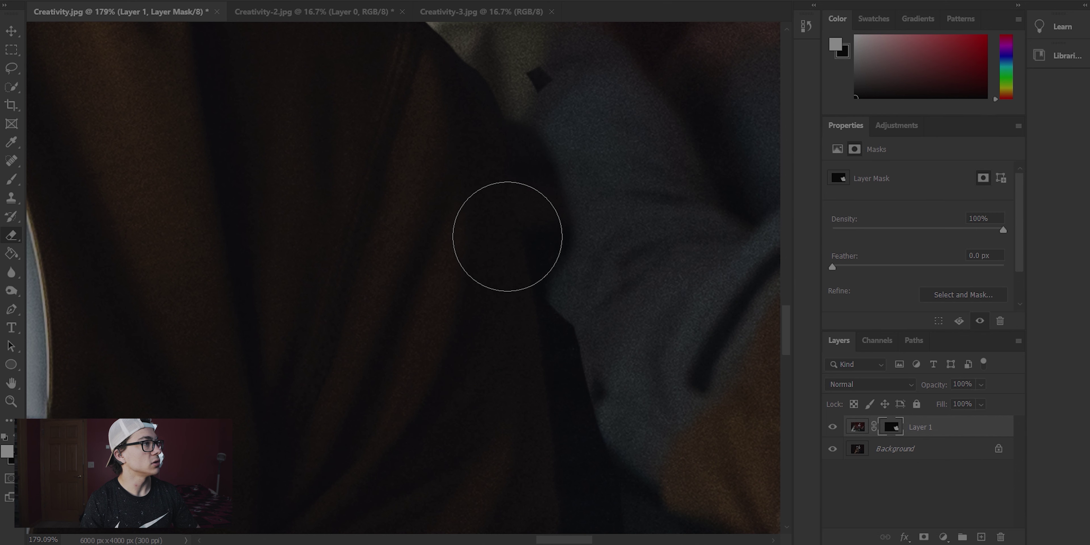
Step: Paint the erased jeans area back in on the mask with the brush, following the sleeve edge
click(11, 179)
mouse_move(549, 296)
mouse_down()
mouse_move(514, 109)
mouse_move(491, 63)
mouse_move(557, 105)
mouse_move(537, 76)
mouse_move(555, 212)
mouse_up()
drag(564, 268, 586, 221)
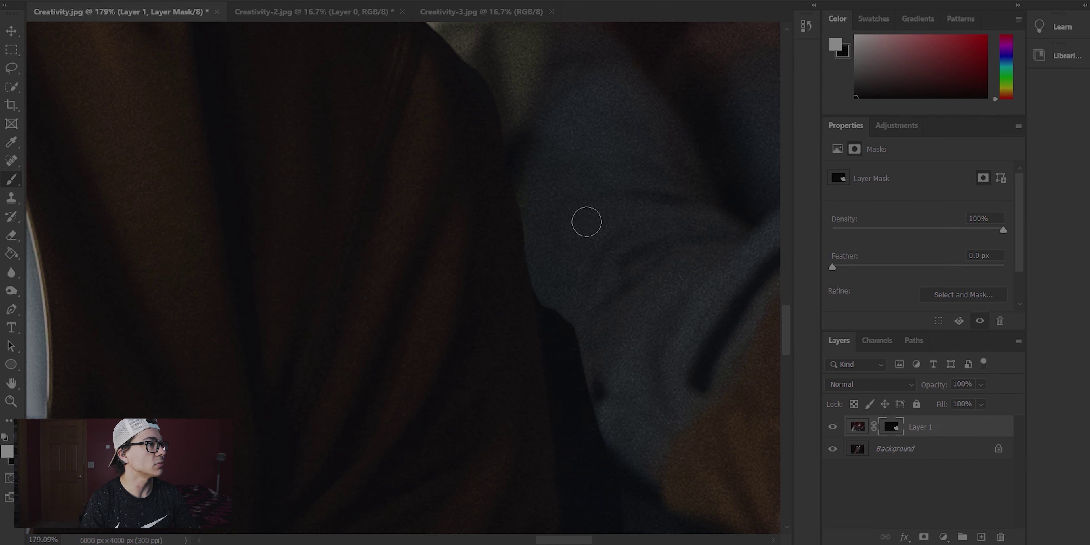
Step: Paint the mask down along the front man's shirt to reveal the lower jeans and bed beside it
scroll(620, 268, down, 3)
drag(550, 163, 584, 292)
scroll(650, 327, down, 5)
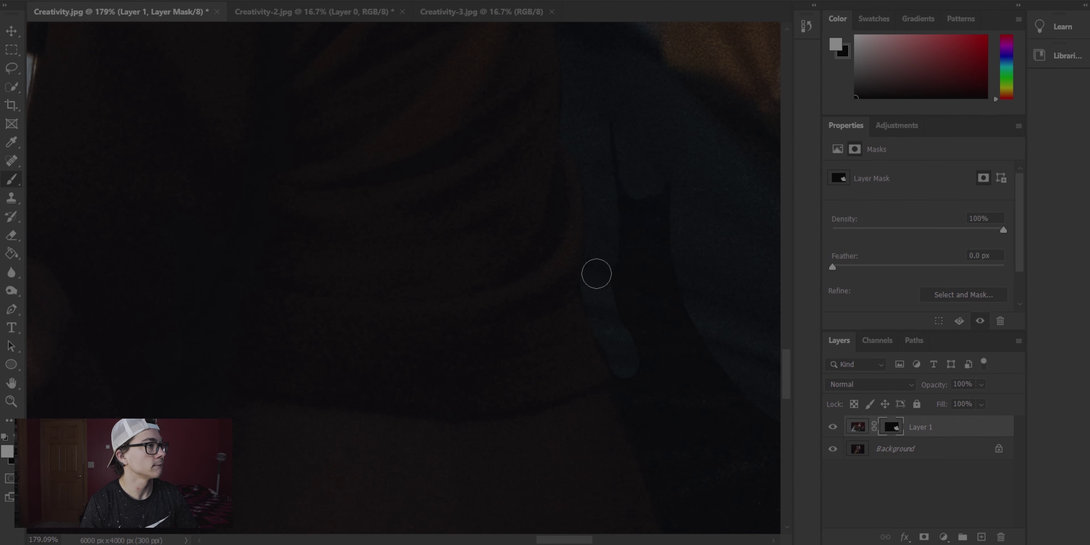
scroll(470, 316, down, 10)
drag(606, 194, 440, 239)
scroll(581, 276, down, 3)
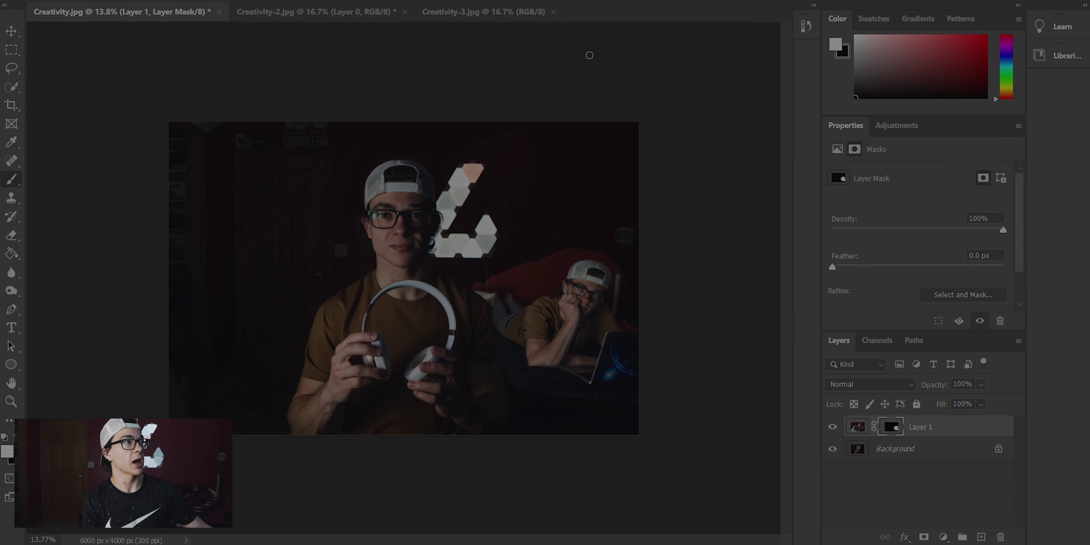
Step: Unlock the Creativity-3.jpg background and copy it into Creativity.jpg as a top layer aligned with the canvas
click(475, 17)
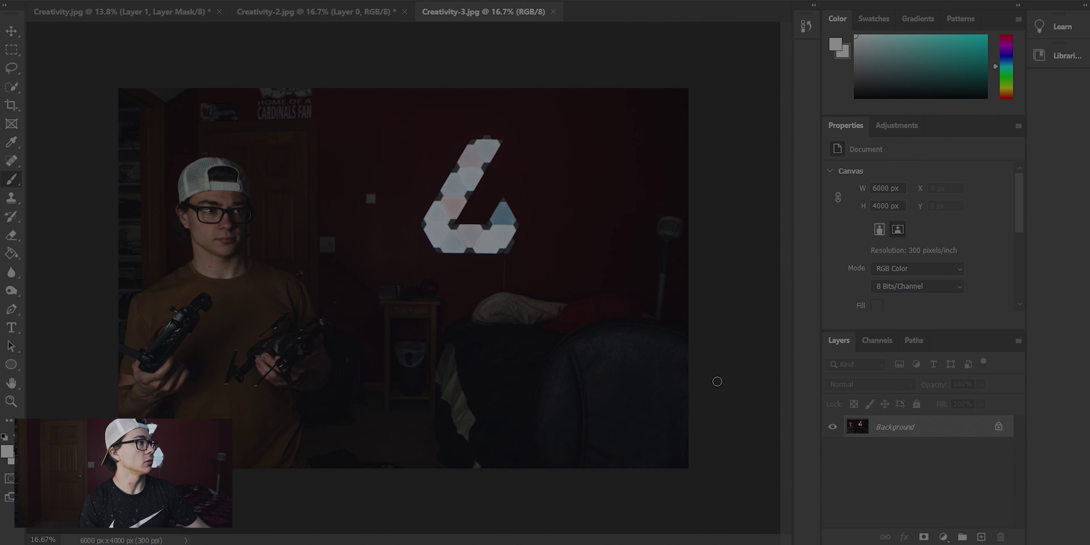
click(998, 426)
mouse_move(894, 427)
mouse_down()
mouse_move(210, 122)
mouse_move(126, 9)
mouse_move(427, 258)
mouse_move(434, 288)
mouse_move(487, 295)
mouse_move(459, 285)
mouse_up()
click(10, 29)
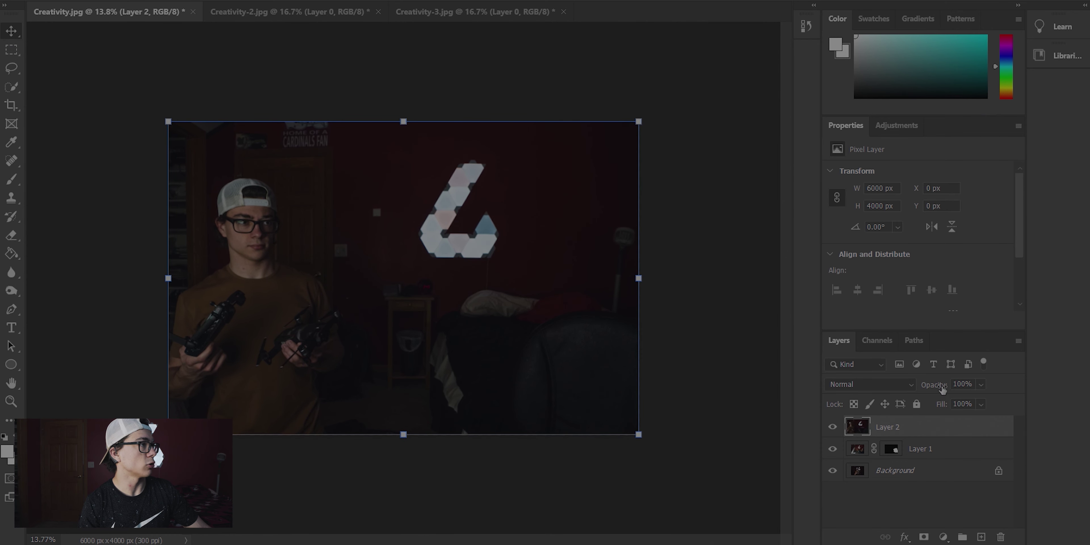
Step: Add a layer mask to Layer 2 and invert it to black to hide the layer
click(925, 536)
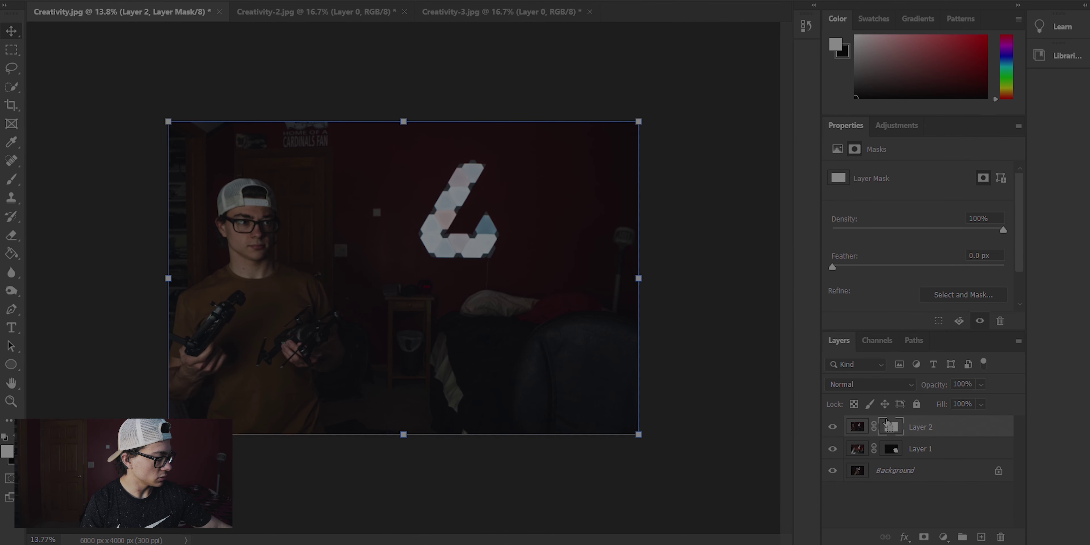
key(ctrl+i)
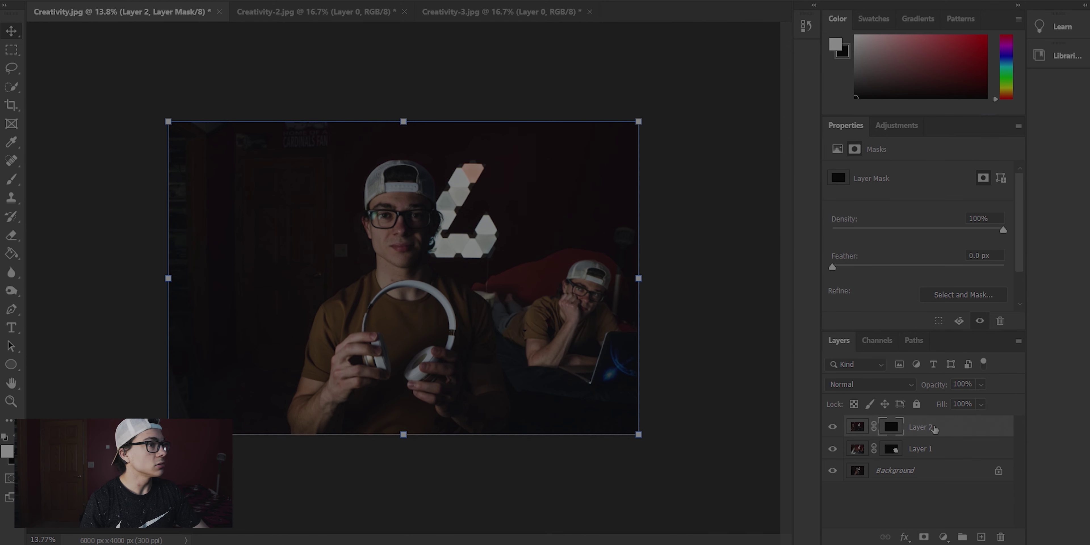
Step: Paint Layer 2's black mask with the brush to reveal the man at the image's left edge, from his cap down to his arm
key(ctrl+2)
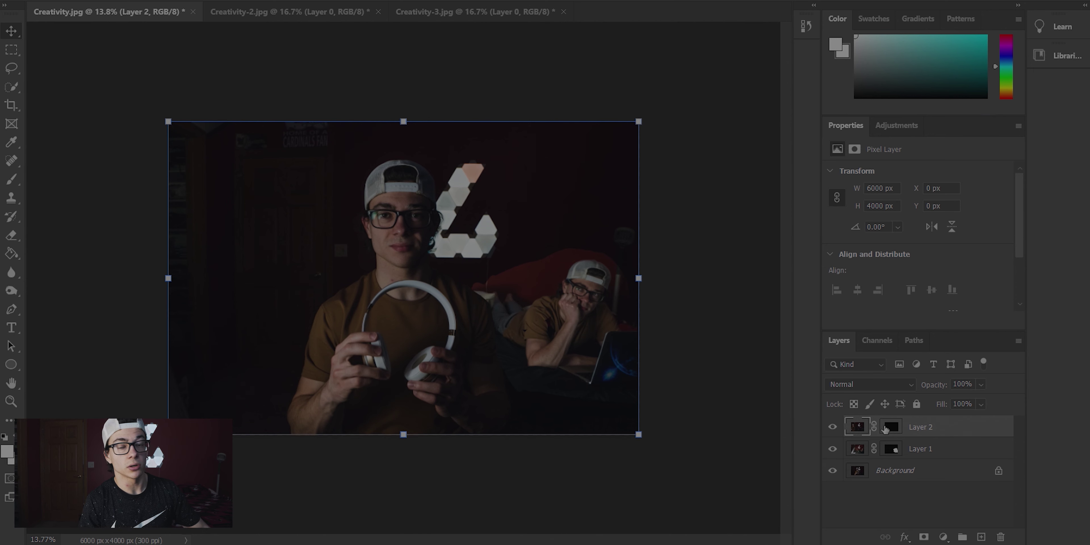
click(891, 427)
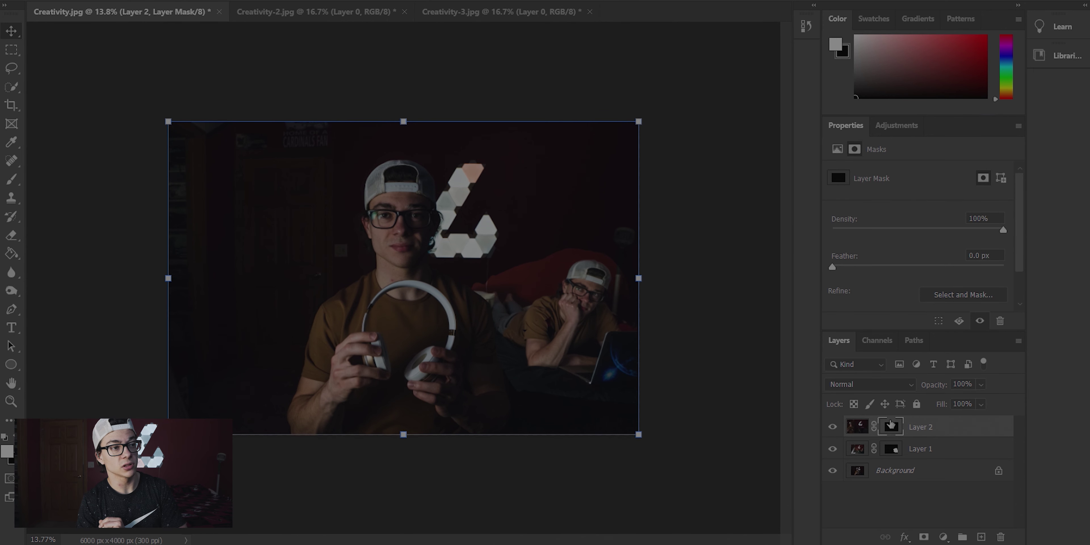
click(853, 427)
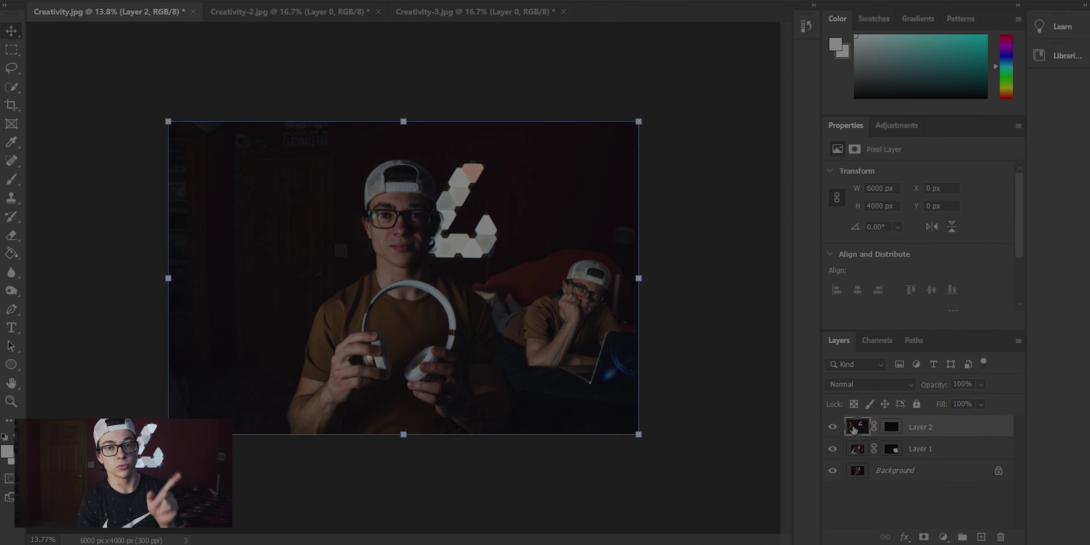
click(890, 428)
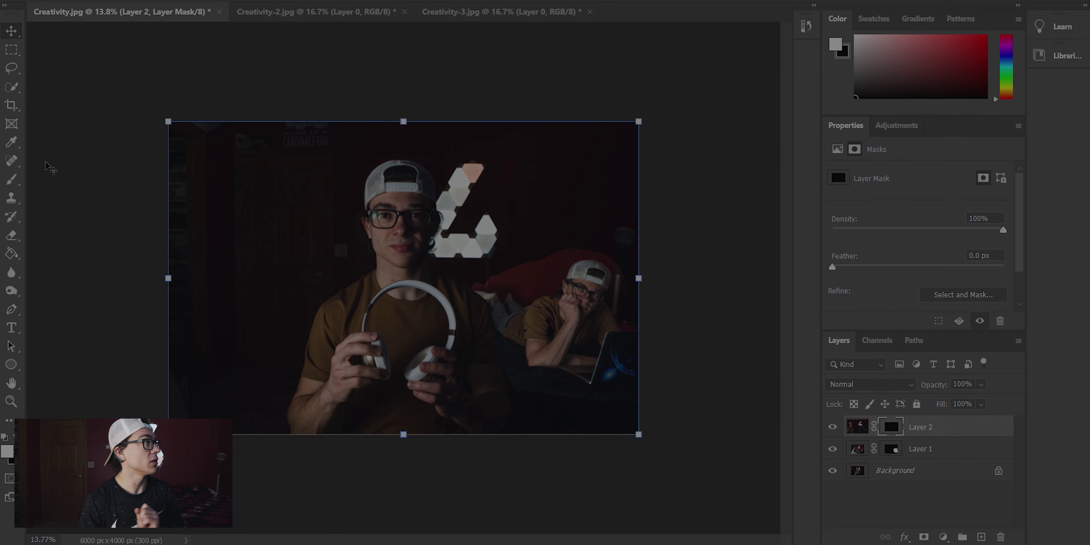
click(12, 185)
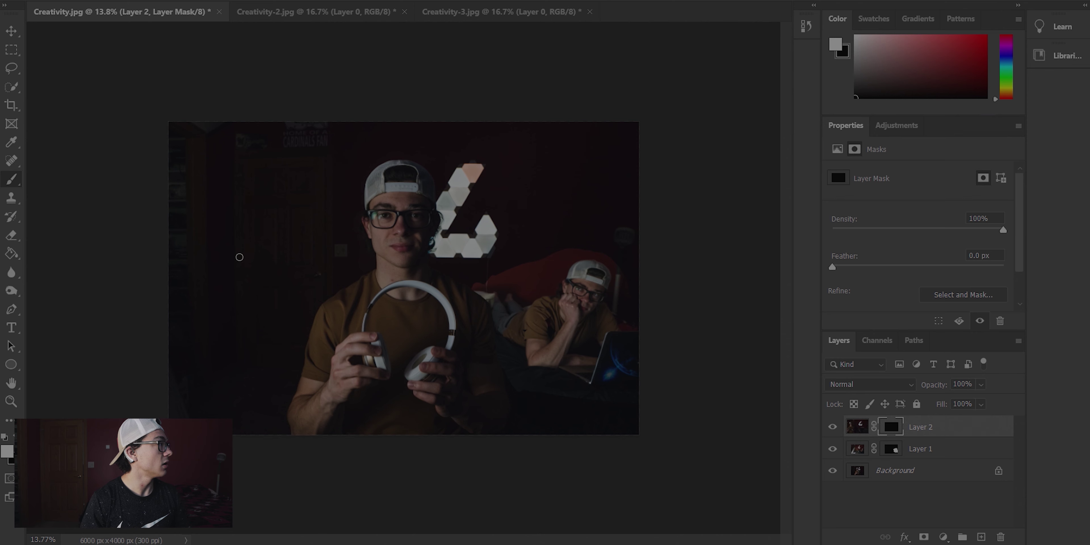
right_click(220, 216)
click(249, 185)
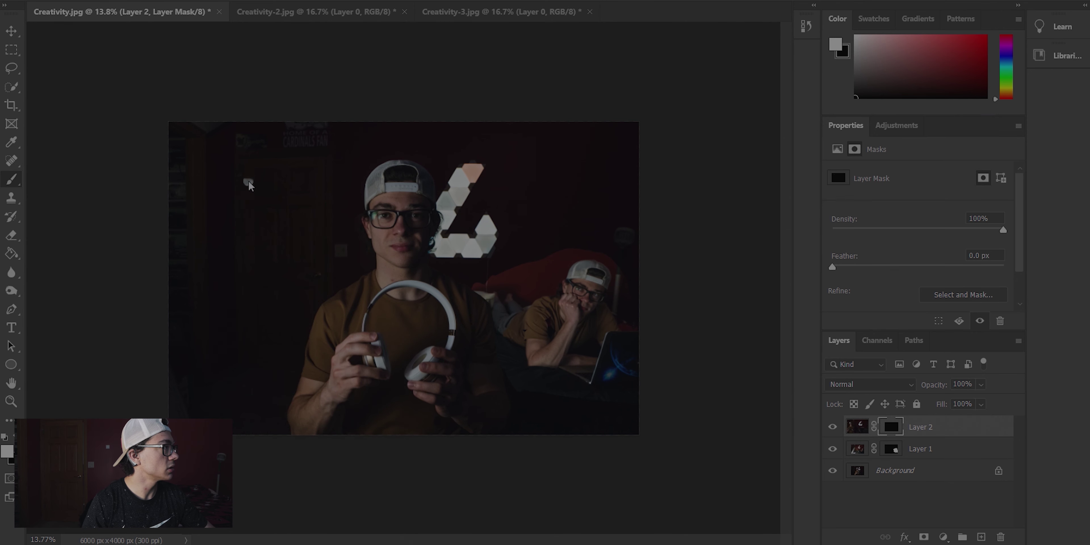
mouse_move(238, 243)
mouse_down()
mouse_move(223, 279)
mouse_move(209, 267)
mouse_move(246, 214)
mouse_up()
mouse_move(245, 197)
mouse_down()
mouse_move(214, 180)
mouse_move(217, 197)
mouse_move(257, 205)
mouse_move(270, 182)
mouse_move(252, 172)
mouse_move(285, 263)
mouse_move(268, 205)
mouse_up()
mouse_move(232, 281)
mouse_down()
mouse_move(202, 284)
mouse_move(163, 334)
mouse_move(195, 347)
mouse_move(165, 382)
mouse_up()
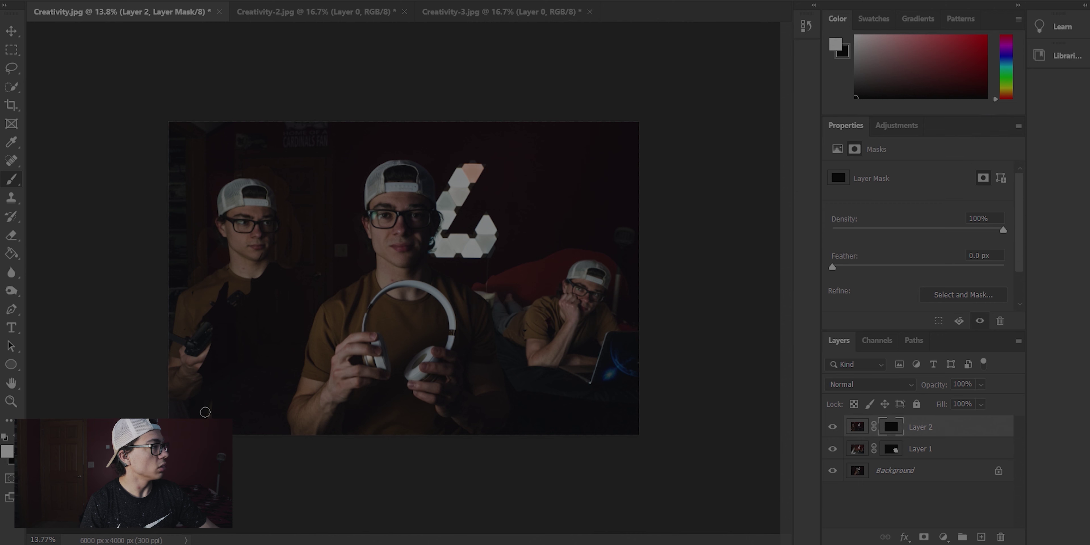
Step: Paint the mask over the left man's lower torso and shirt to reveal more of his body and gear
mouse_move(205, 412)
mouse_down()
mouse_move(221, 368)
mouse_move(229, 397)
mouse_move(251, 405)
mouse_move(240, 436)
mouse_move(237, 397)
mouse_up()
drag(236, 323, 200, 372)
mouse_move(198, 292)
mouse_down()
mouse_move(232, 304)
mouse_move(269, 281)
mouse_move(255, 296)
mouse_move(280, 311)
mouse_move(297, 260)
mouse_move(263, 381)
mouse_move(292, 372)
mouse_up()
Step: Paint the Layer 2 mask along the front man's shoulder, sleeve and forearm edge to fill the gaps in the left man
scroll(377, 182, up, 10)
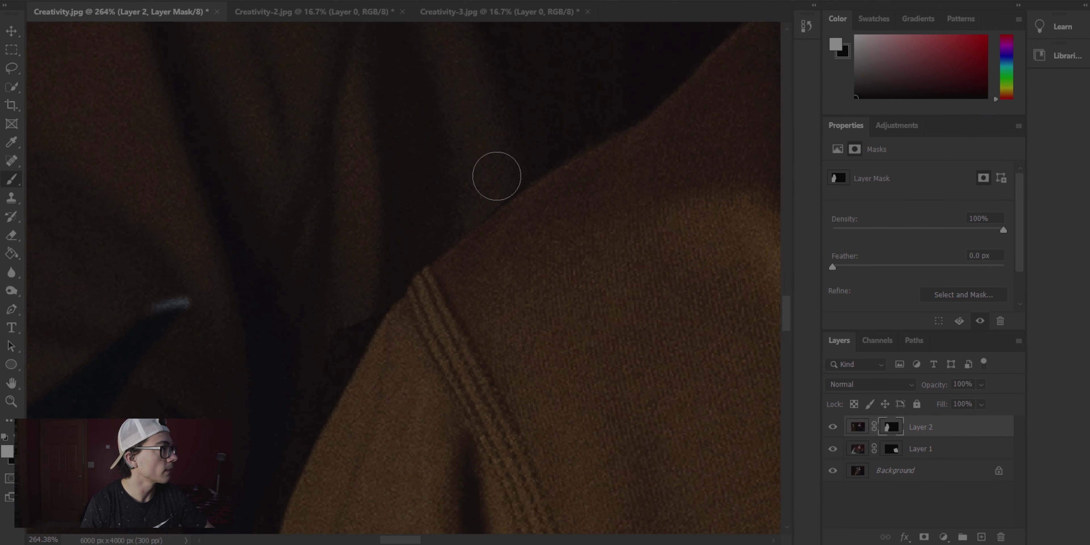
scroll(217, 340, down, 10)
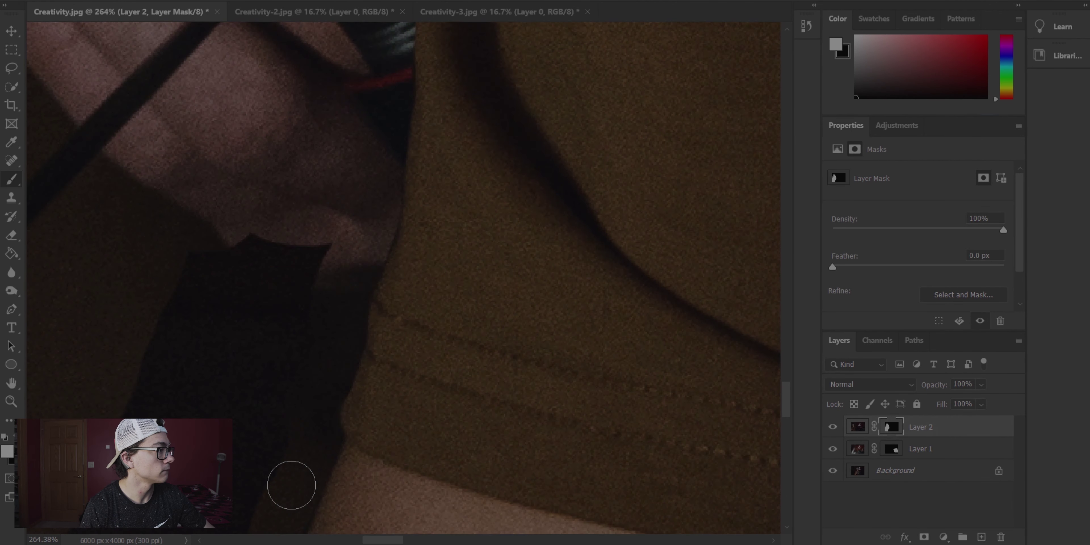
scroll(319, 195, down, 5)
scroll(470, 474, down, 5)
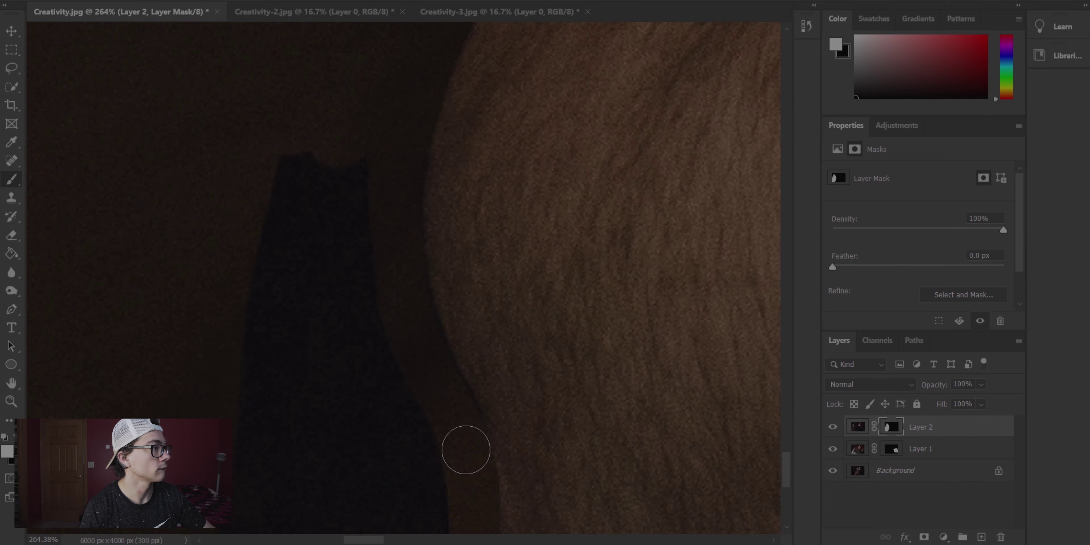
scroll(307, 250, down, 6)
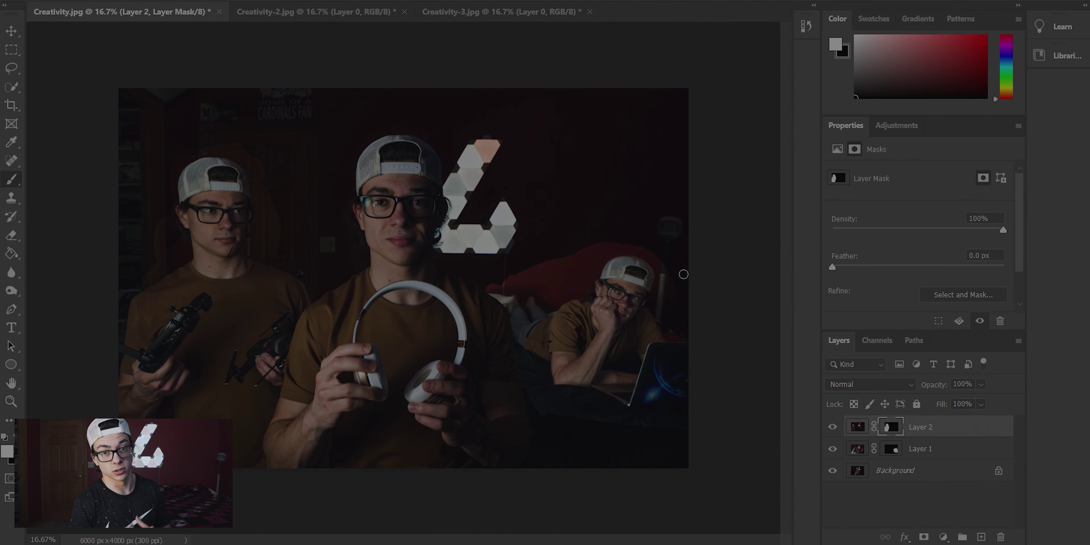
Step: Erase Layer 1's mask around the lying man to blend away the bright red patch of wall behind him
scroll(561, 237, up, 2)
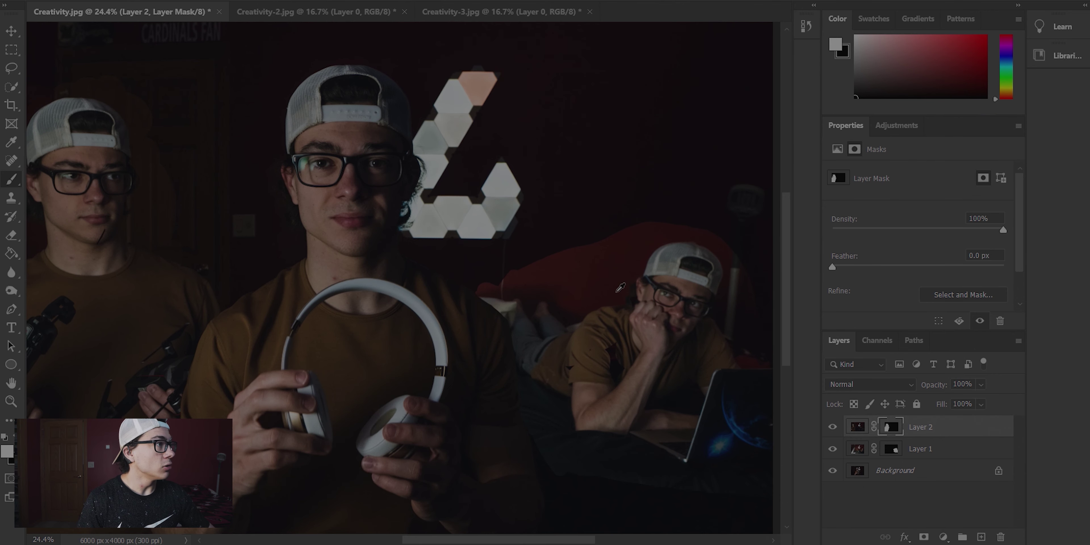
scroll(605, 326, up, 2)
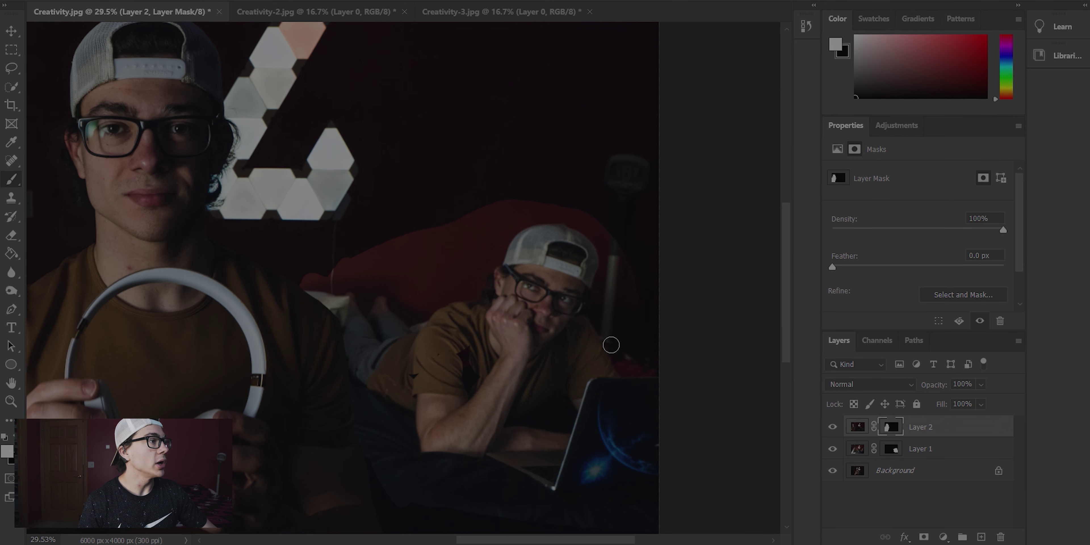
scroll(592, 319, up, 1)
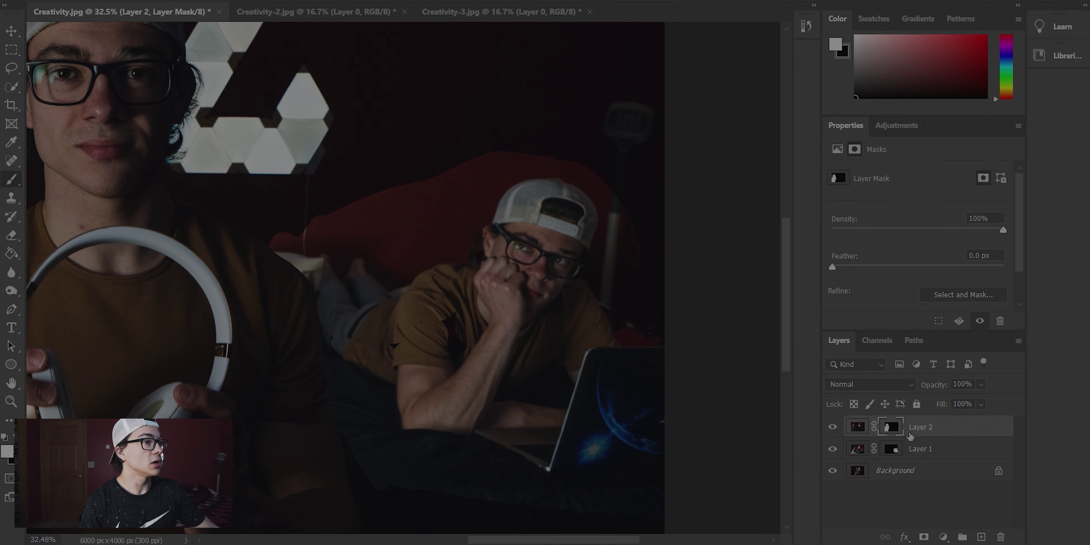
click(894, 450)
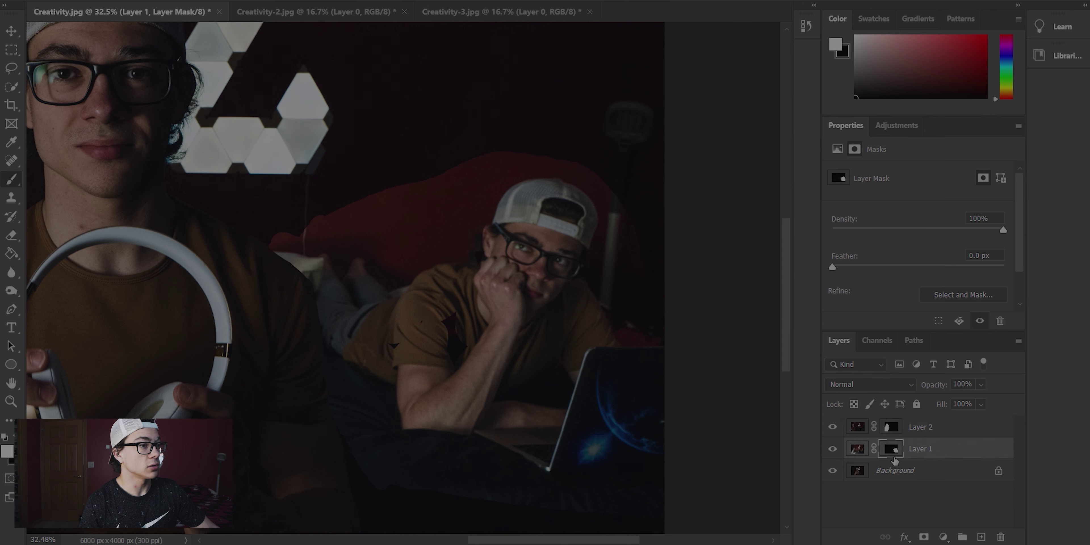
click(13, 236)
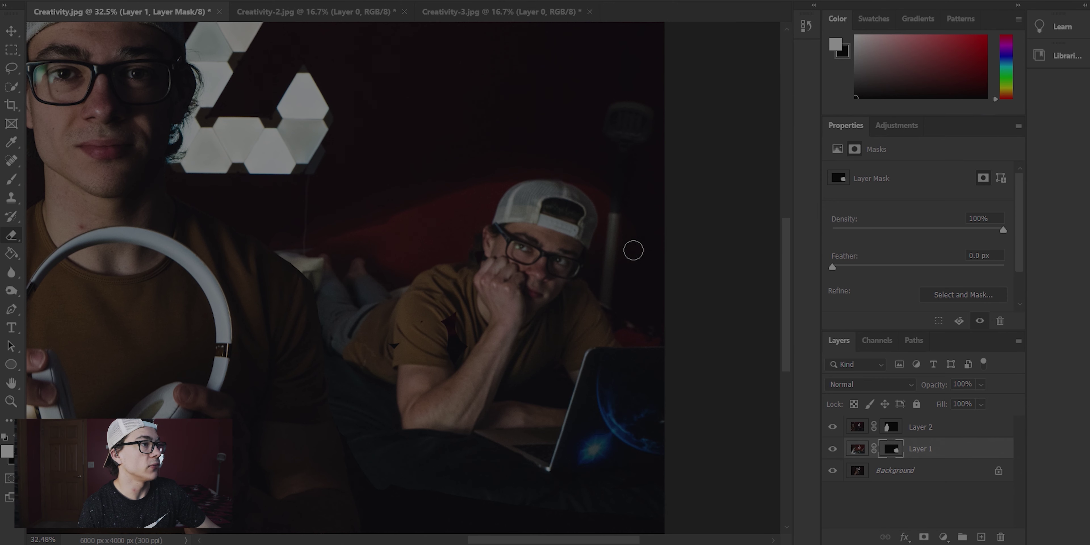
click(260, 5)
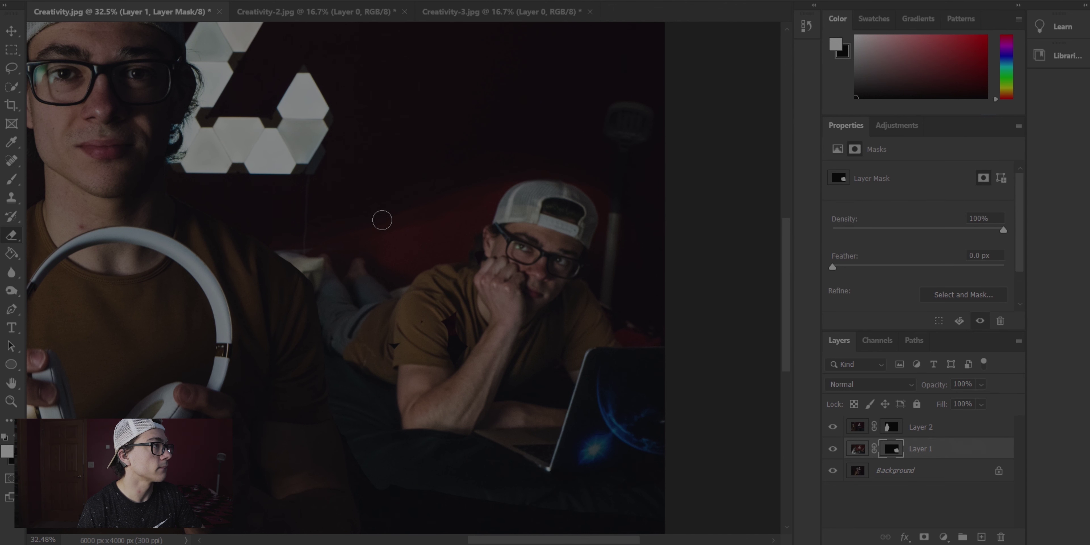
scroll(630, 300, down, 2)
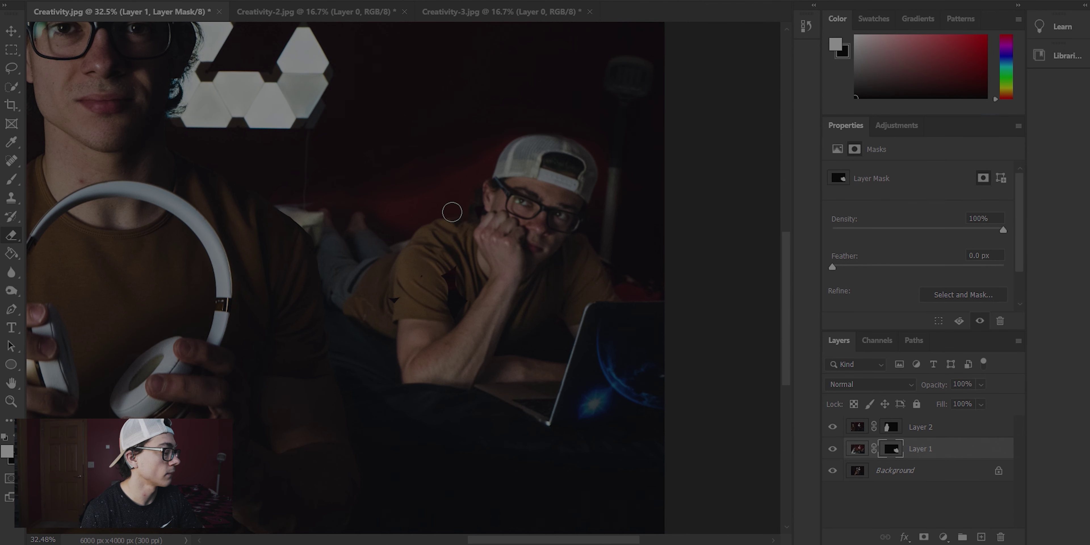
scroll(456, 220, down, 2)
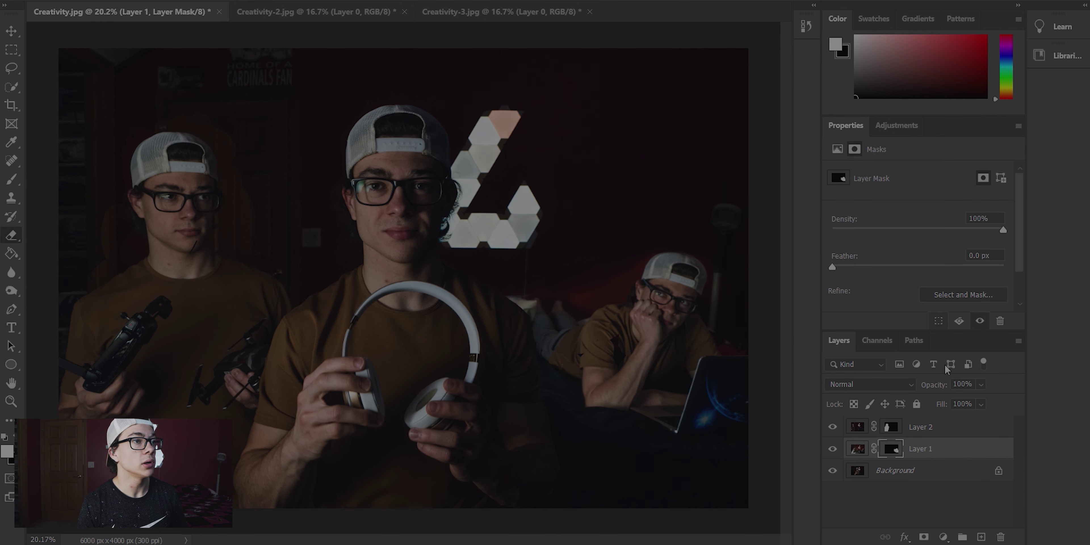
Step: Add a Curves adjustment layer above Layer 1 and clip it to that layer
click(862, 452)
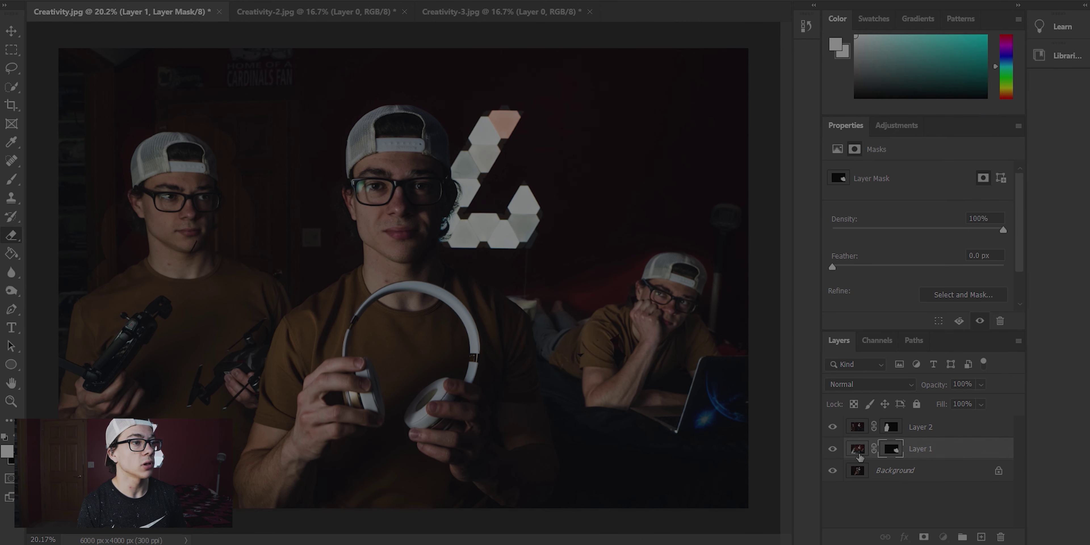
click(910, 126)
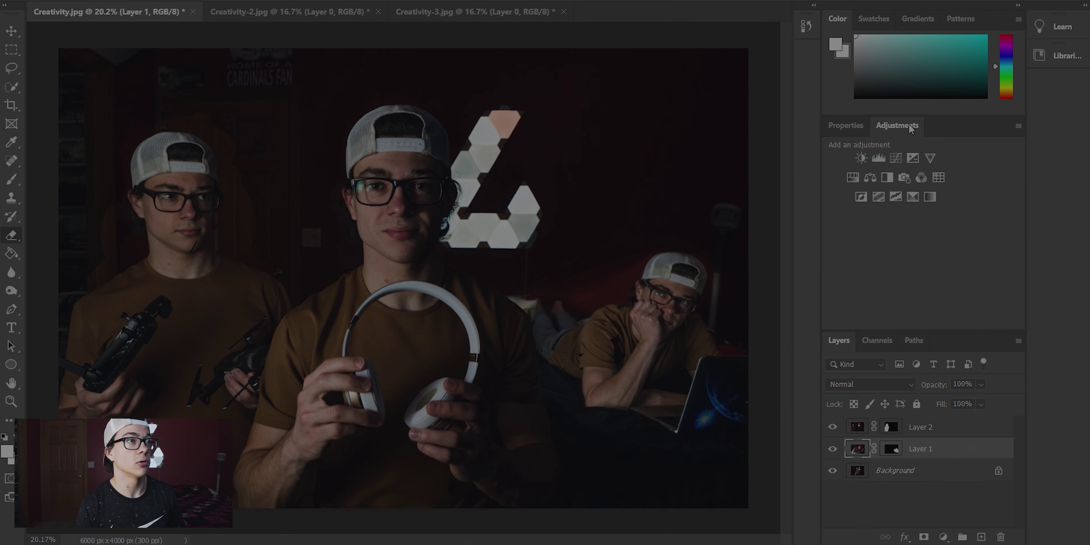
click(897, 159)
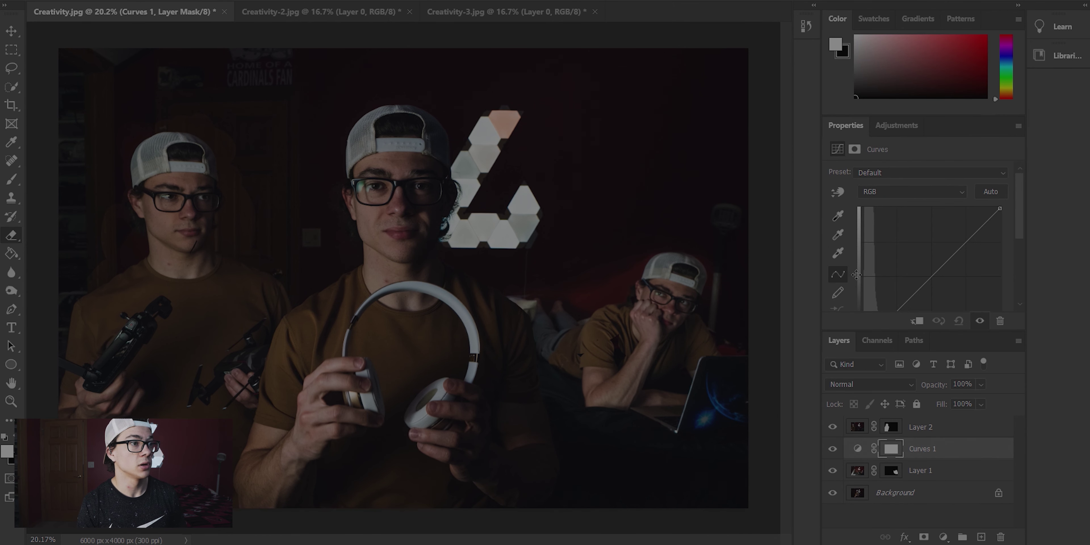
click(917, 321)
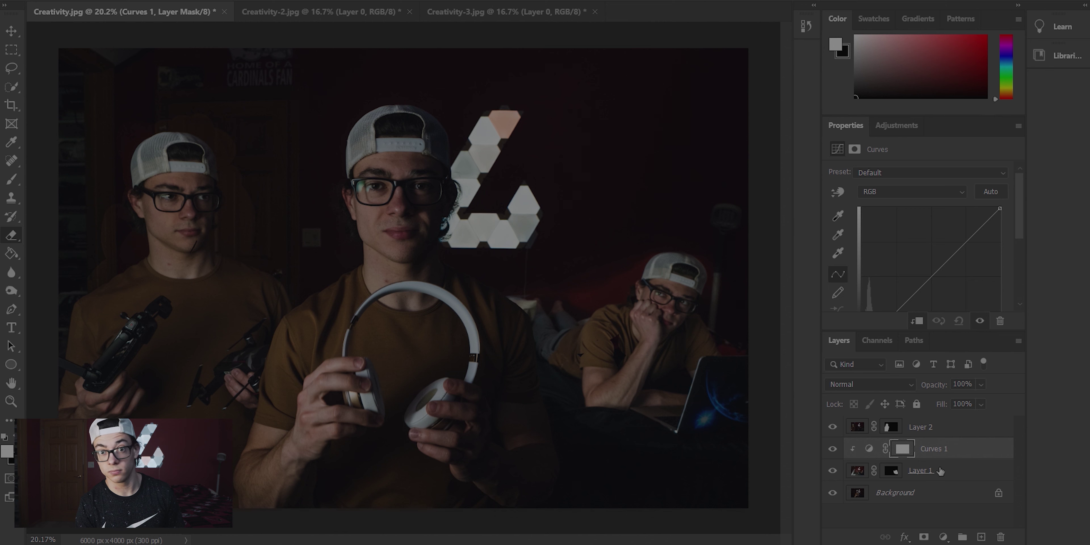
Step: Shape the RGB curve into an S by lowering the shadows and raising the highlights
scroll(929, 260, down, 2)
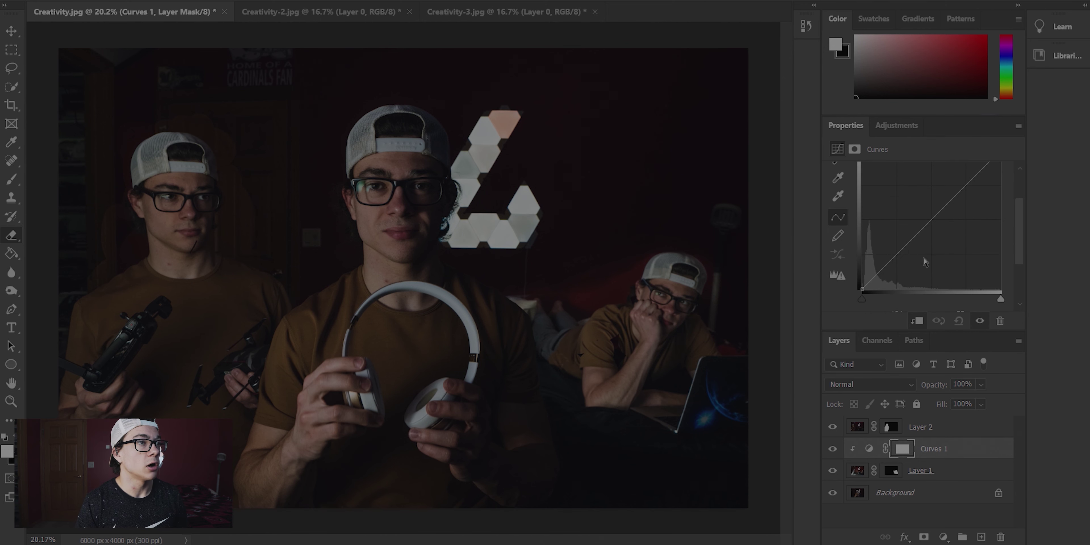
drag(897, 254, 897, 272)
scroll(959, 249, up, 1)
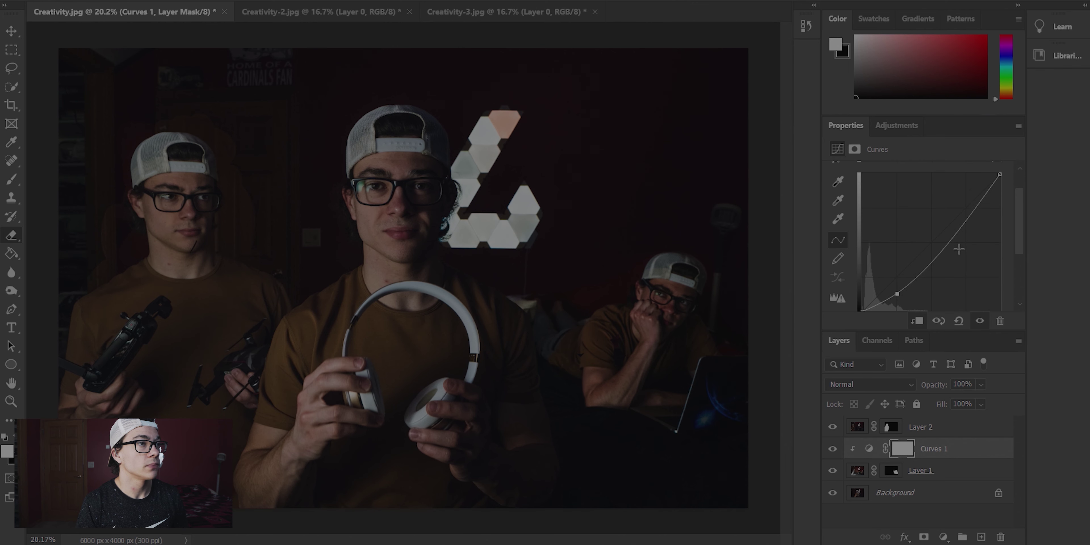
drag(971, 212, 966, 202)
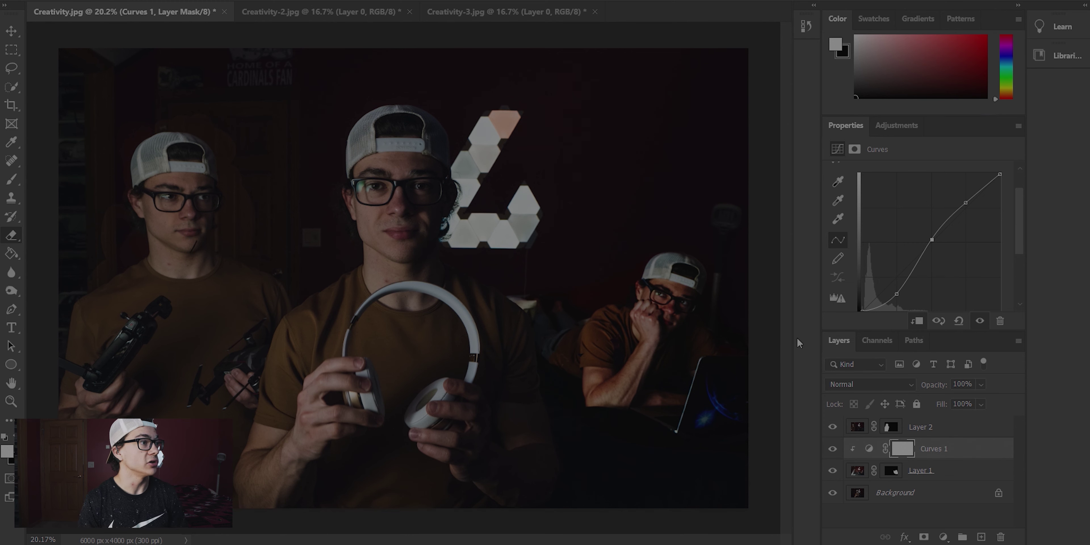
Step: Add a Color Balance adjustment layer above Curves 1 and set the midtones' Yellow–Blue value to +2
click(897, 125)
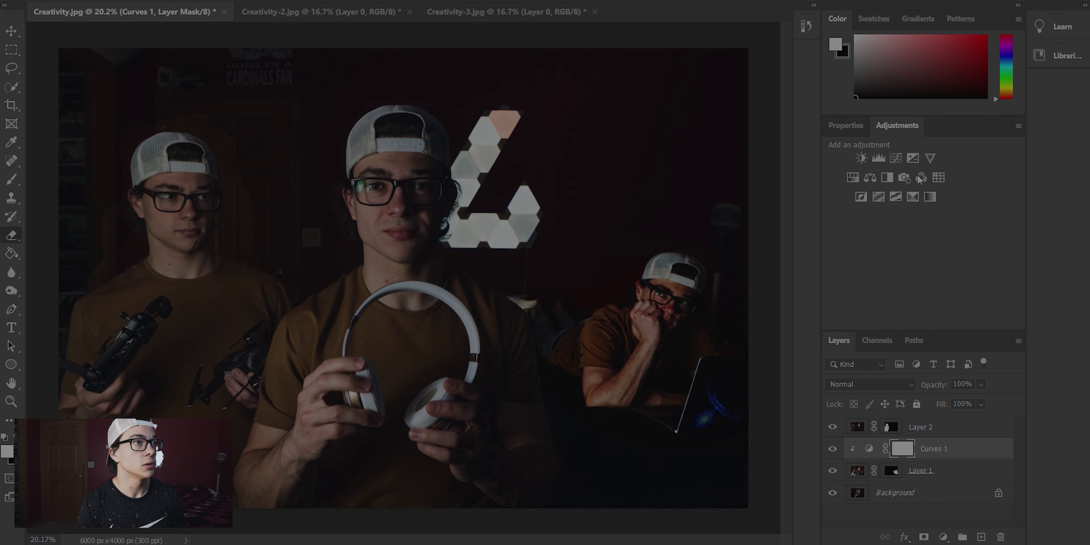
click(866, 179)
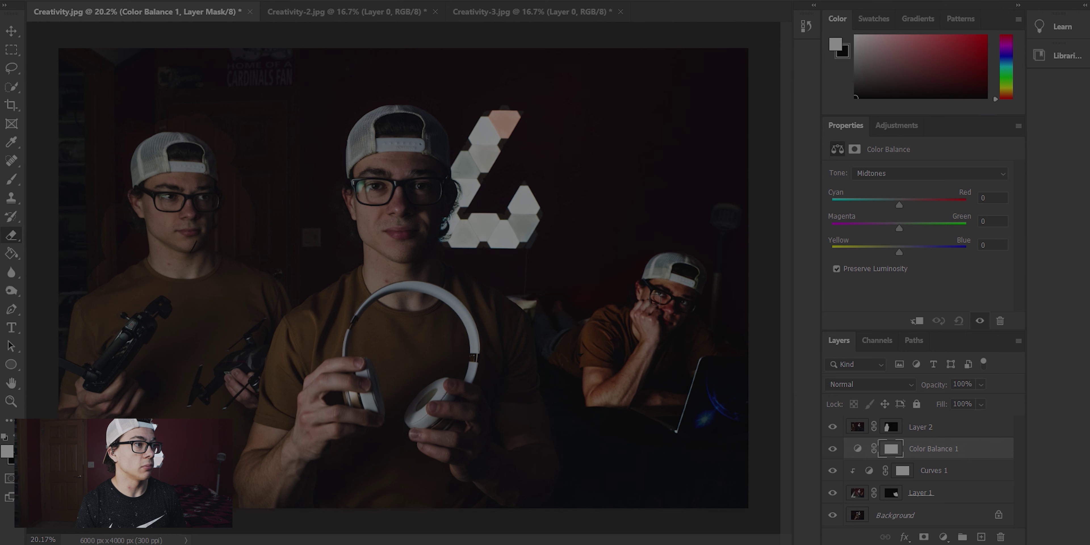
mouse_move(896, 249)
mouse_down()
mouse_move(909, 252)
mouse_move(901, 256)
mouse_up()
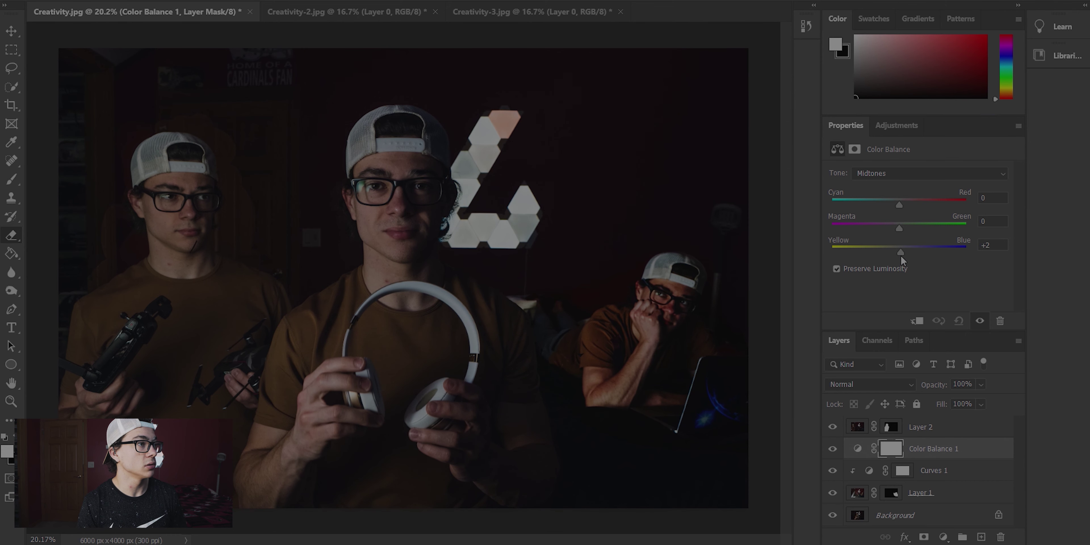
Step: Set the Color Balance highlights to -13 for Cyan–Red and +17 for Yellow–Blue
click(914, 174)
click(881, 210)
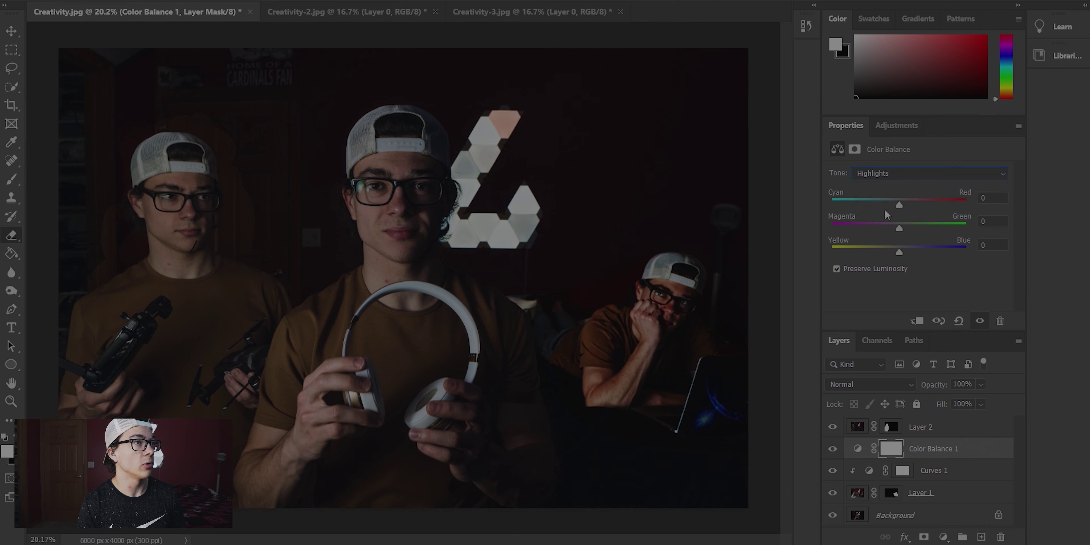
drag(895, 205, 890, 205)
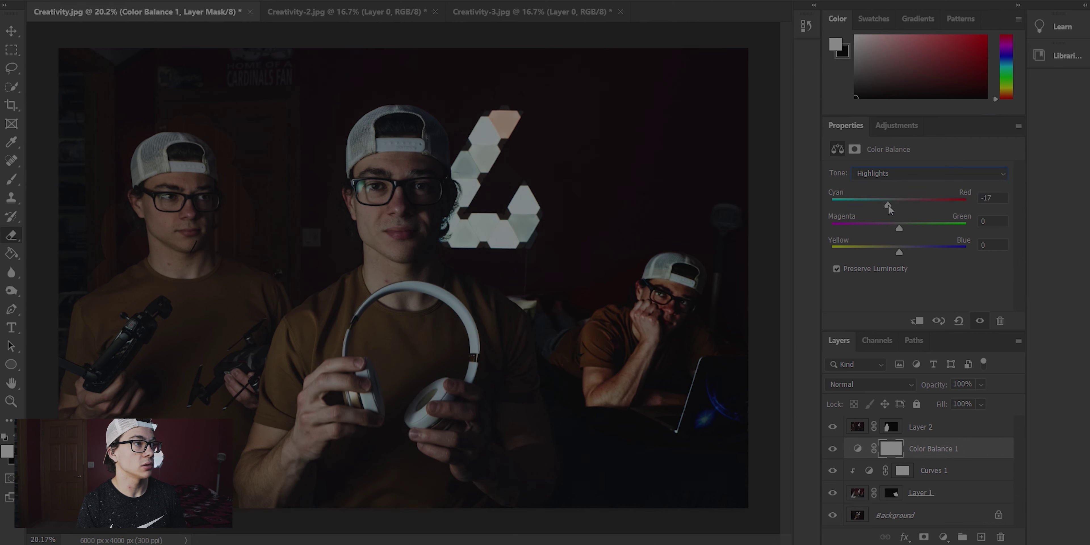
drag(874, 208, 891, 210)
drag(899, 253, 911, 256)
Step: Clip the Color Balance layer to Layer 1 and set its shadows to Cyan–Red -4 and Yellow–Blue -6
click(892, 174)
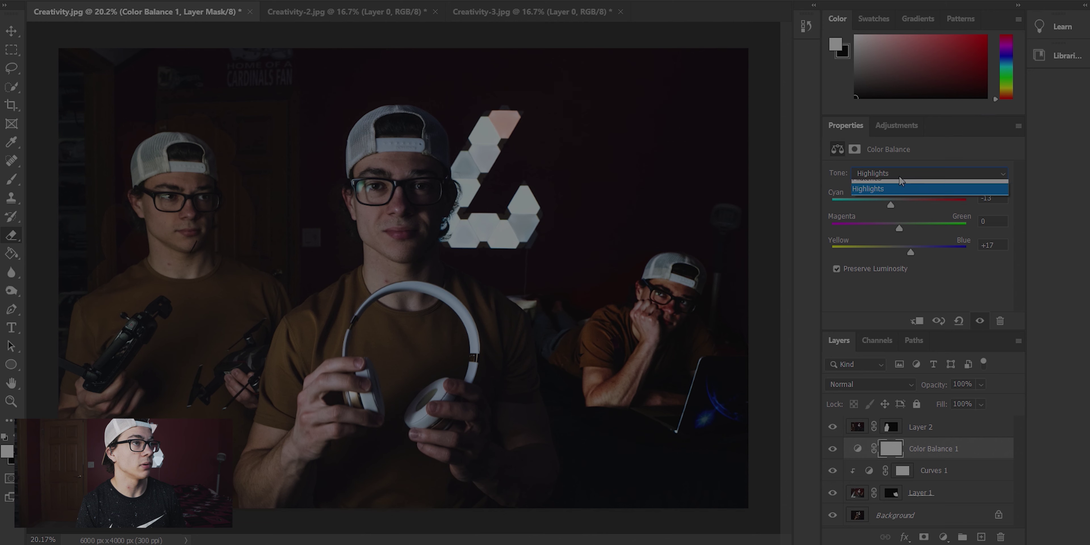
click(891, 181)
drag(899, 251, 902, 254)
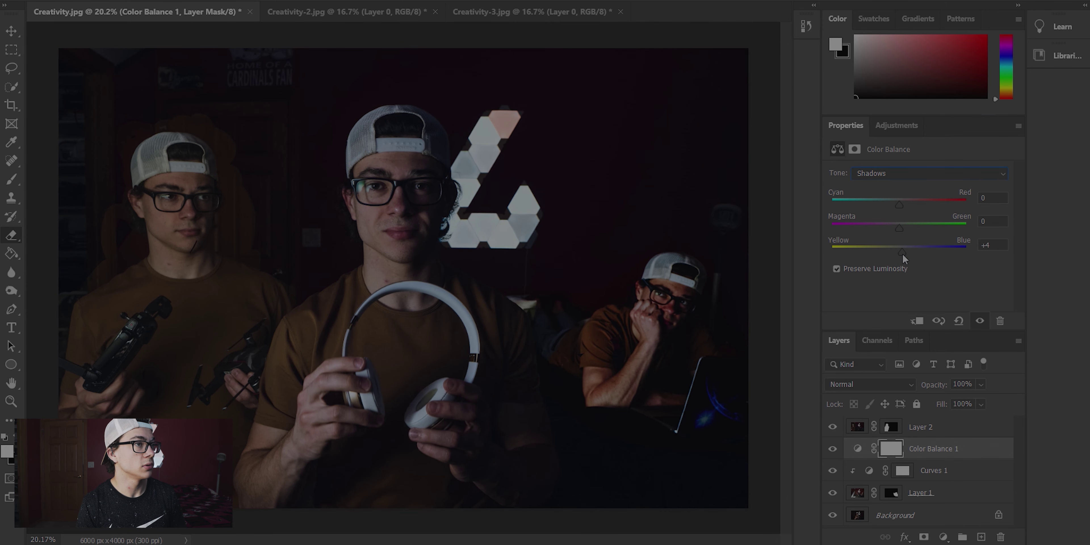
click(918, 322)
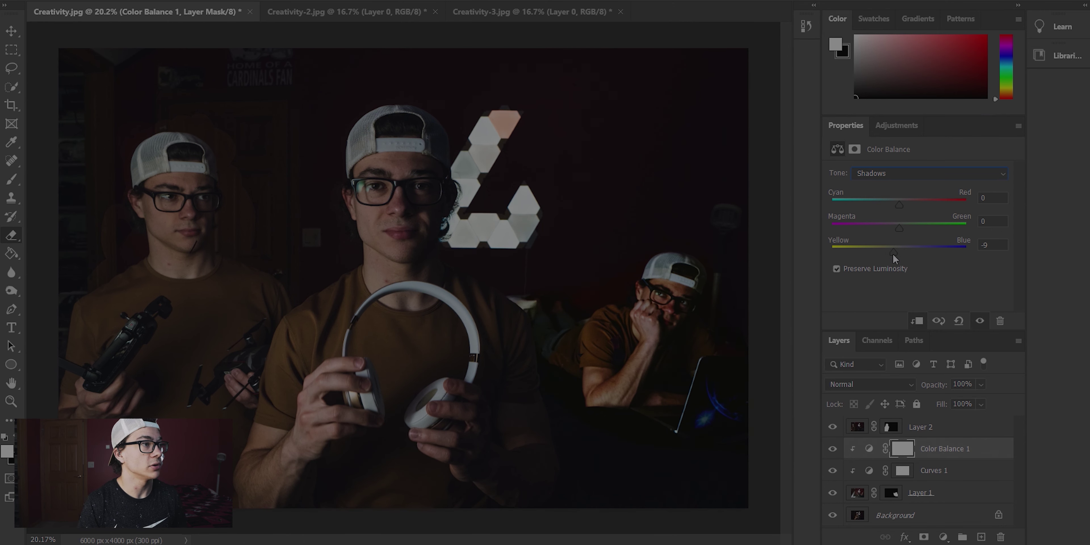
drag(898, 255, 895, 255)
mouse_move(900, 211)
mouse_down()
mouse_move(911, 206)
mouse_move(897, 211)
mouse_up()
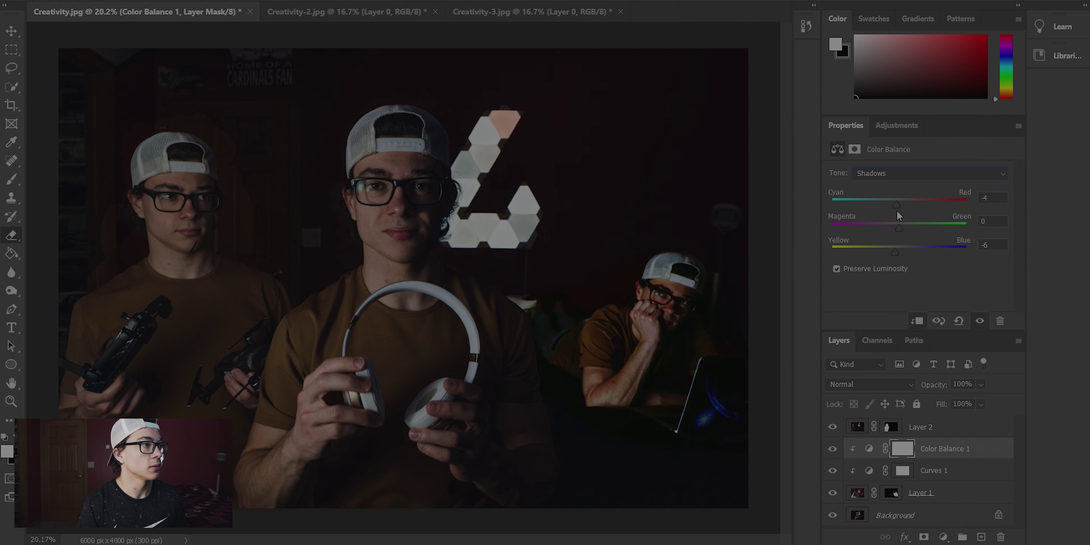
Step: Adjust the Eraser's settings and refine Layer 2's mask in the background around the head of the man holding the drone
key(alt+[)
key(alt+[)
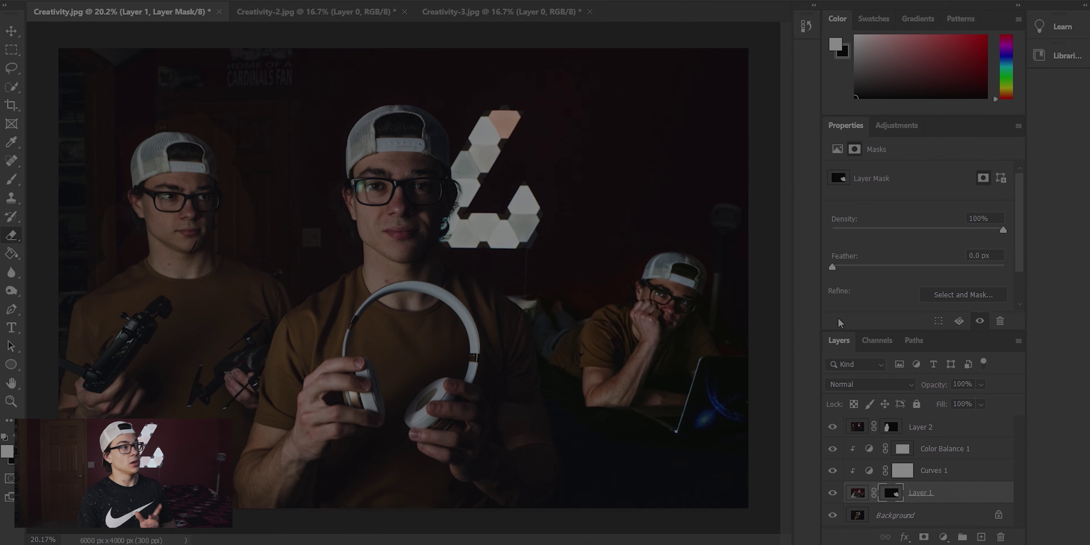
drag(890, 428, 889, 428)
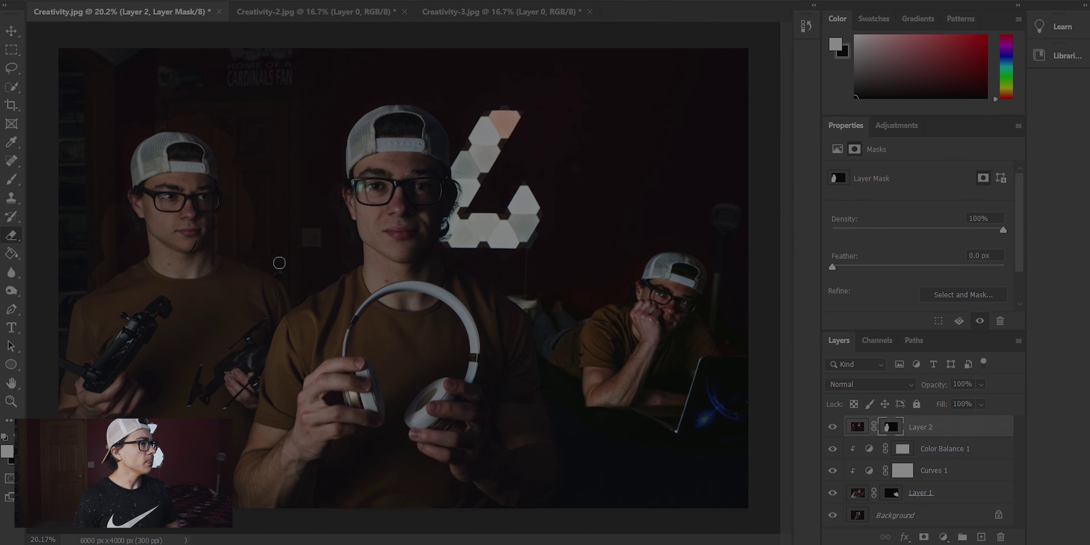
scroll(252, 206, up, 2)
scroll(252, 206, up, 1)
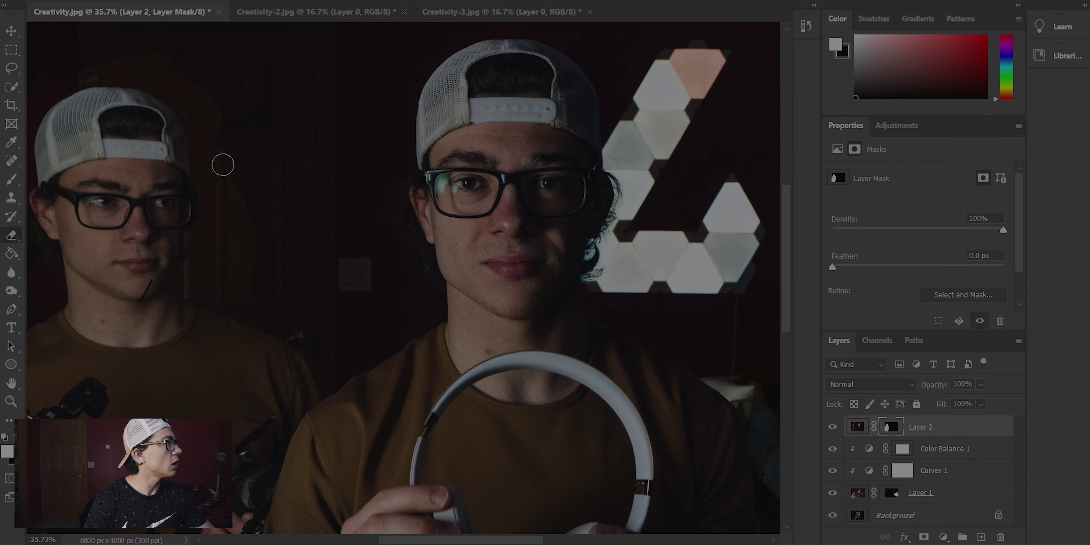
click(272, 1)
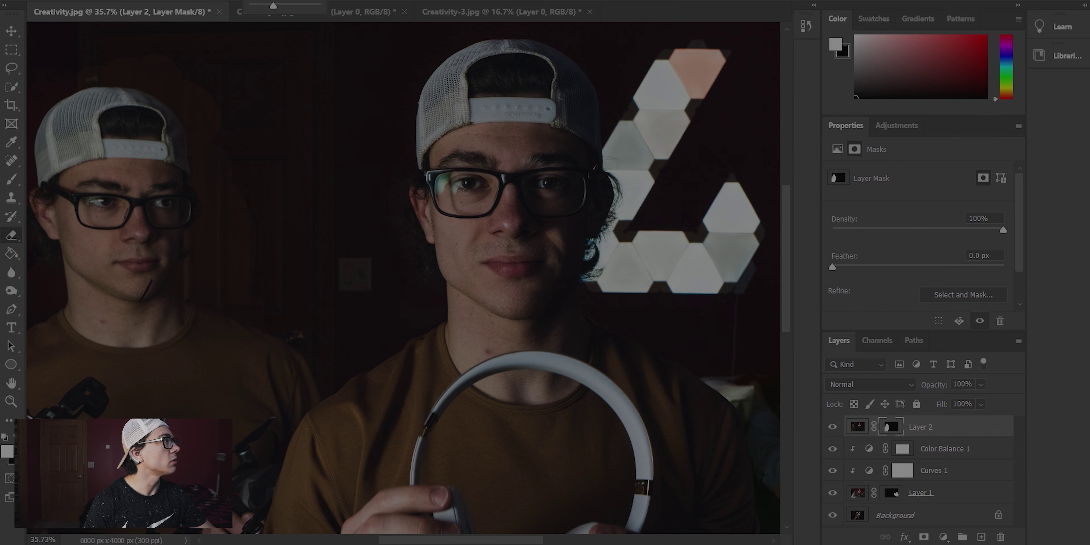
click(241, 177)
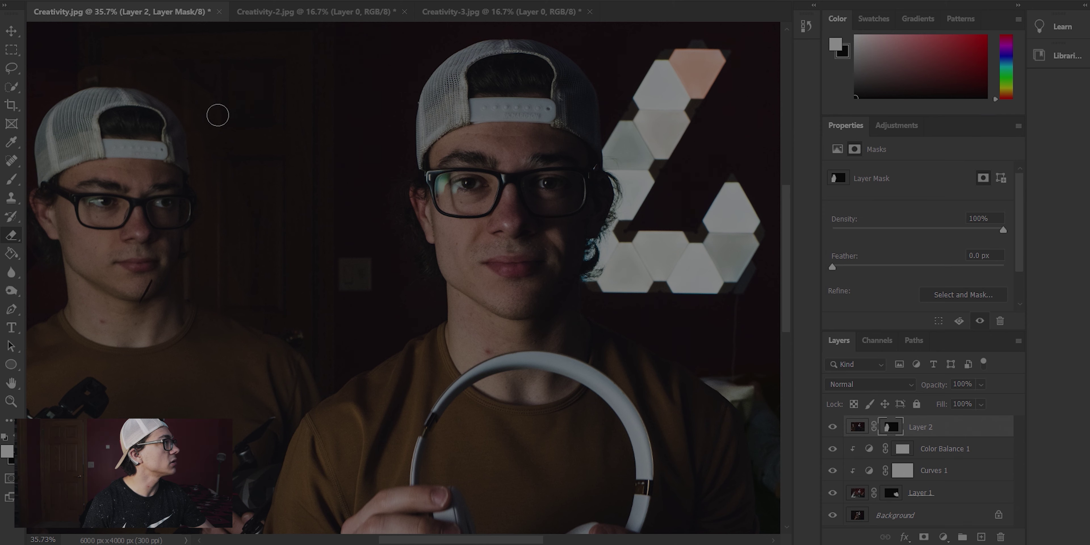
drag(423, 540, 379, 541)
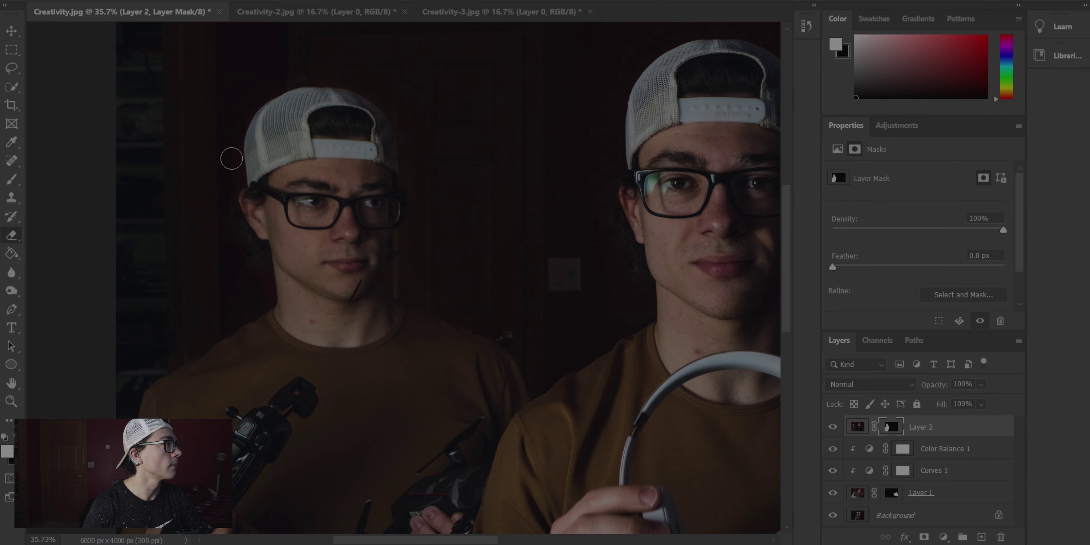
Step: With the Brush tool, paint on Layer 2's mask to remove the thin dark line on the drone-holding man's chin
scroll(222, 302, down, 3)
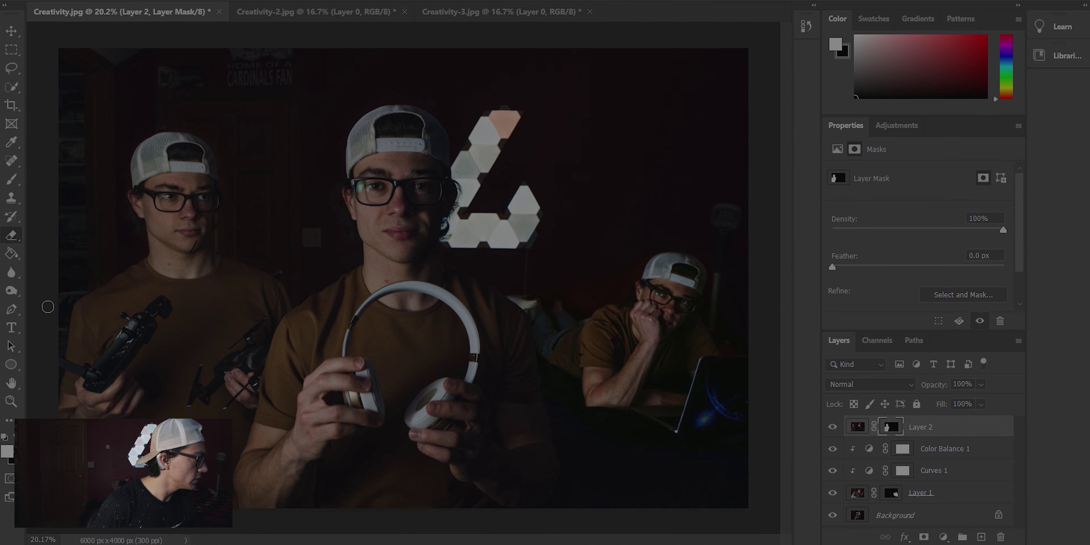
scroll(178, 264, up, 5)
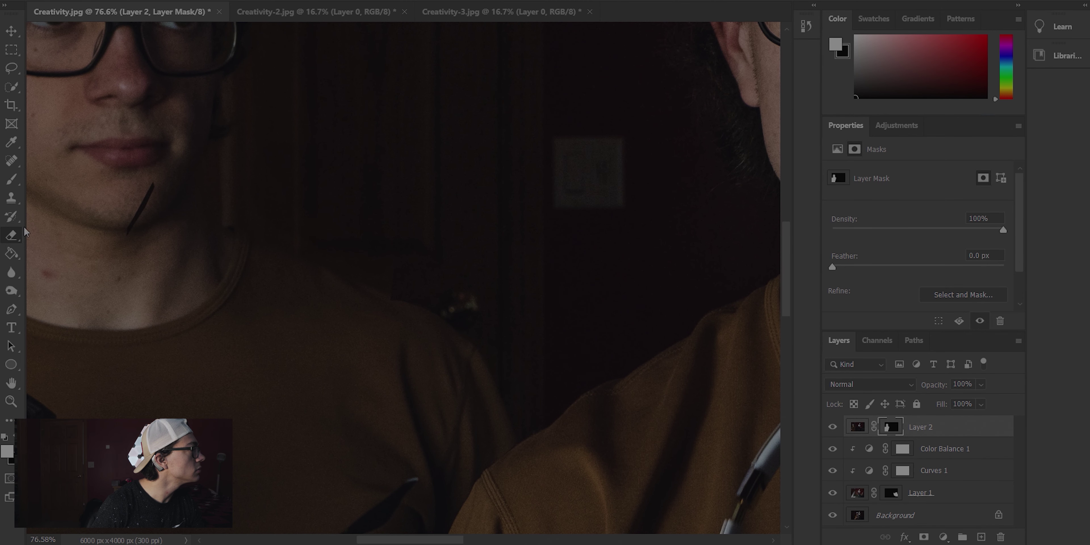
click(12, 179)
scroll(195, 235, down, 5)
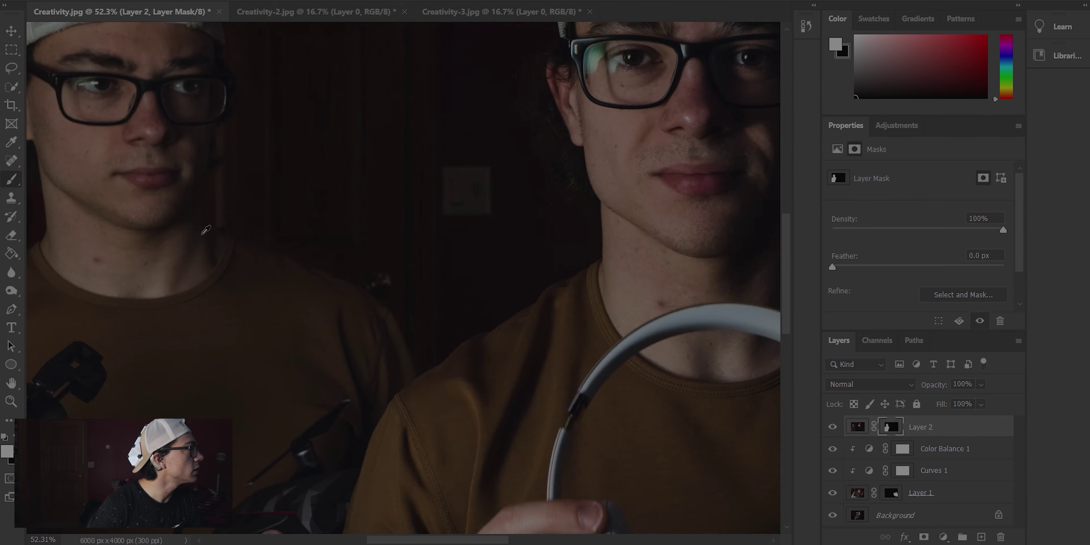
scroll(195, 235, down, 2)
scroll(402, 269, up, 1)
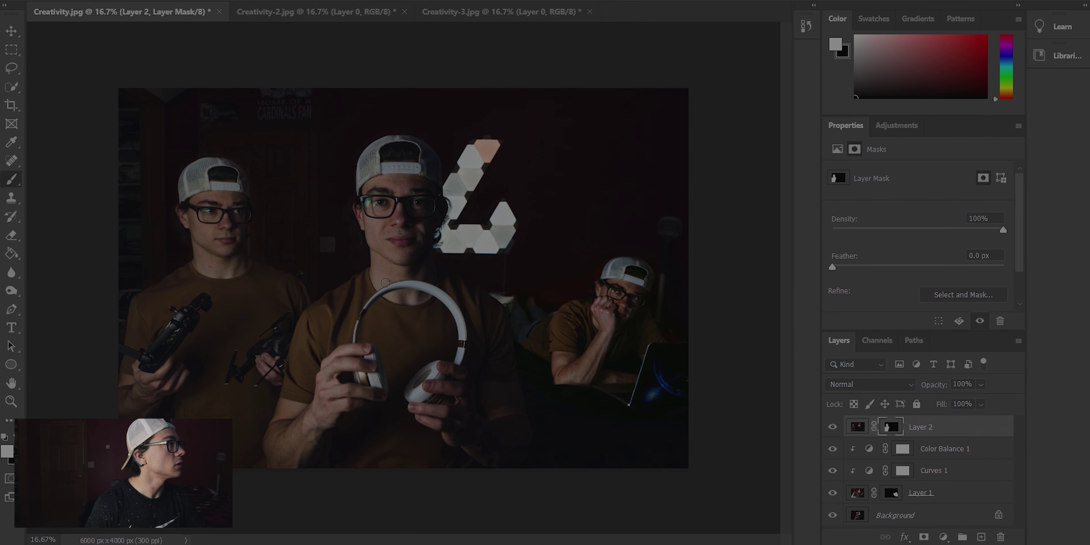
Step: Add a Curves adjustment layer above Layer 2 and clip it to Layer 2
click(906, 126)
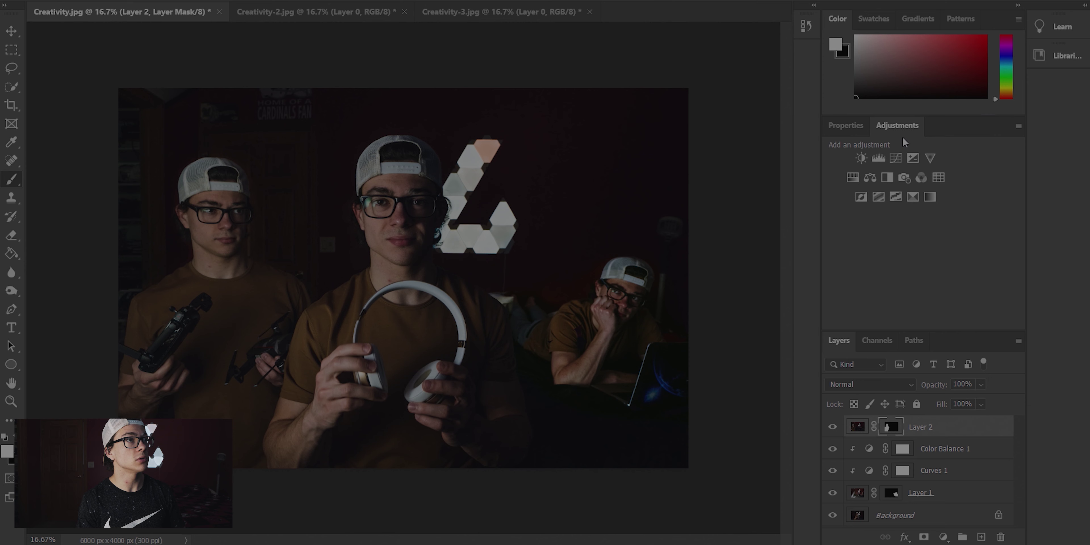
click(895, 158)
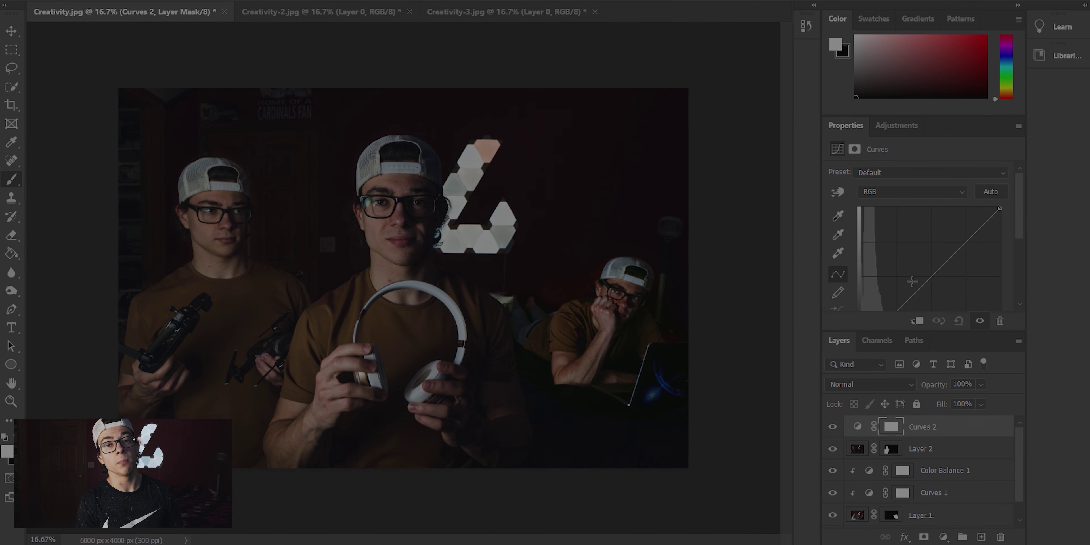
scroll(901, 286, down, 1)
click(917, 320)
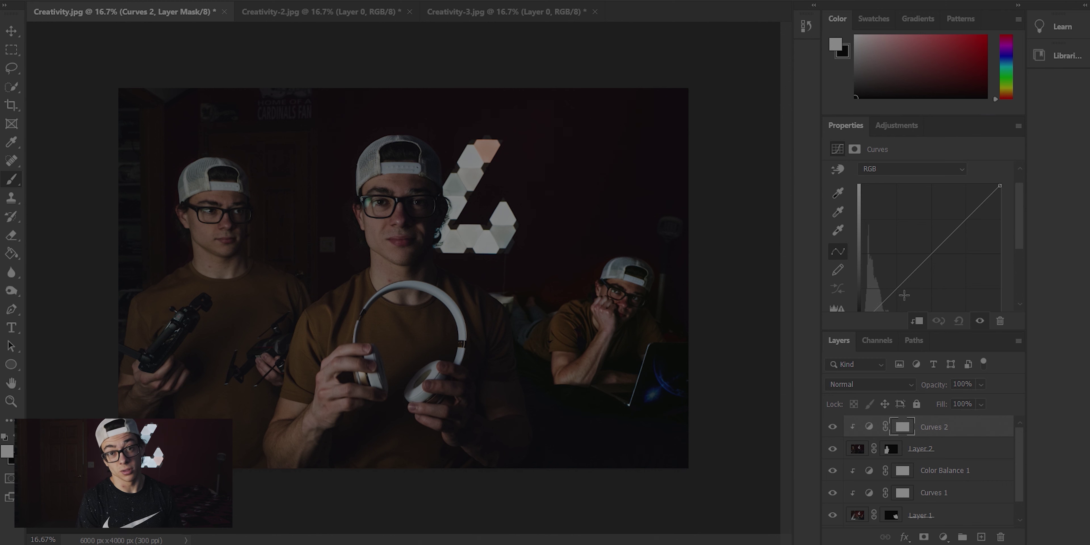
Step: Shape Layer 2's clipped RGB curve into an S by lowering the shadows, raising the highlights and fine-tuning the midtones
drag(897, 291, 897, 301)
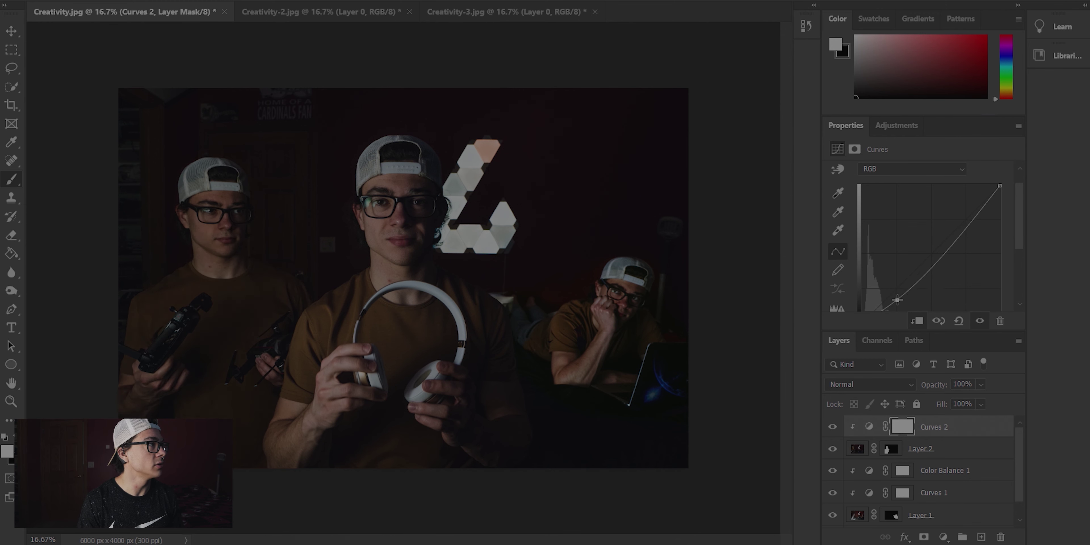
drag(969, 227, 964, 213)
drag(932, 257, 929, 263)
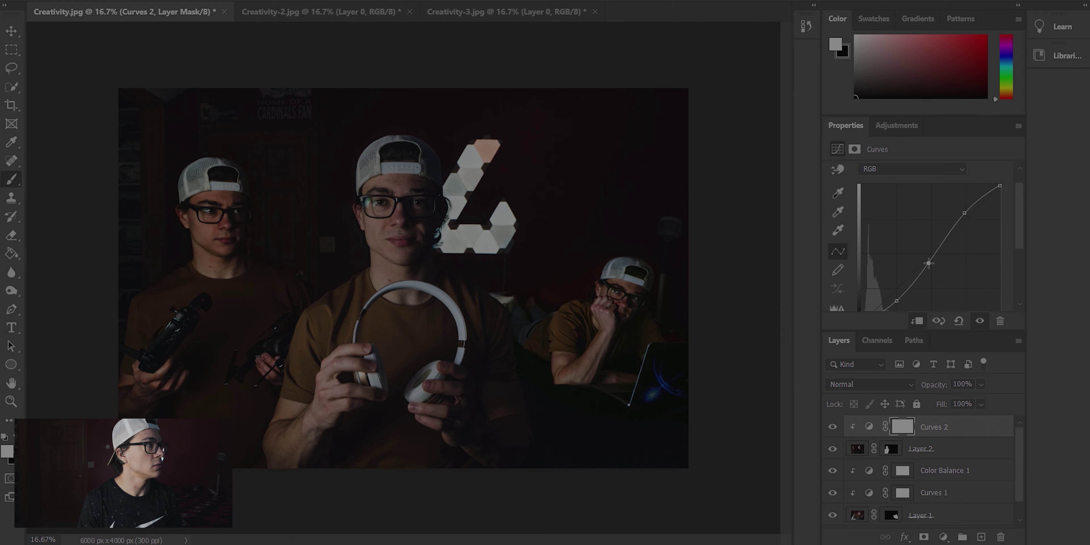
drag(896, 300, 893, 301)
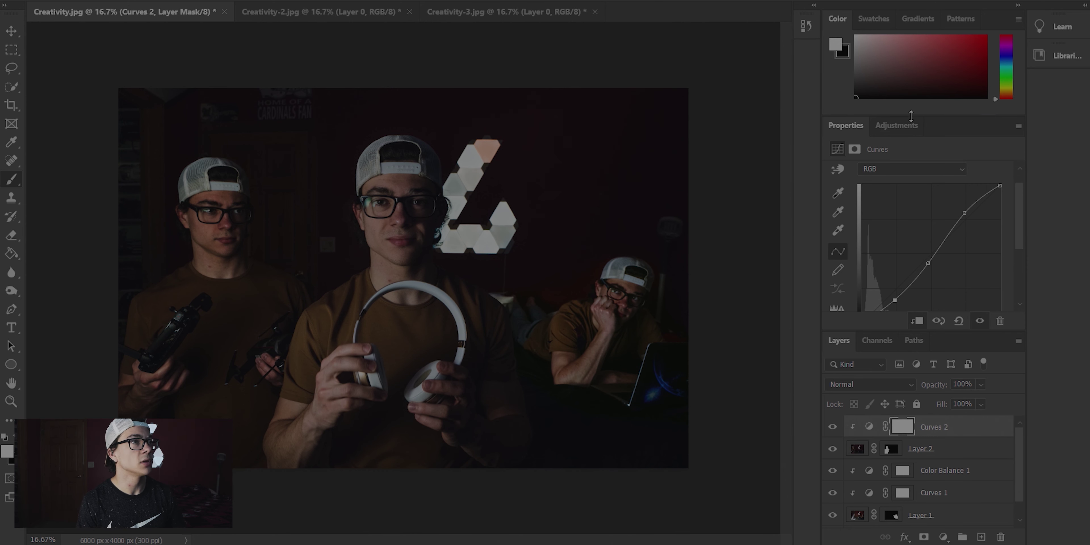
Step: Add an Exposure adjustment layer above Curves 2, clip it to Layer 2 and slightly adjust its exposure
click(899, 126)
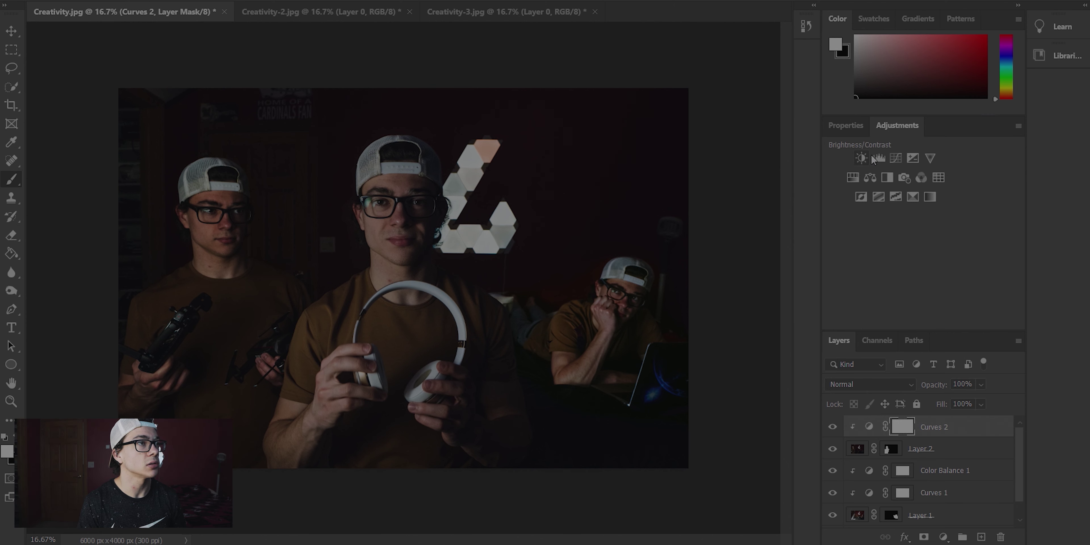
click(913, 158)
click(918, 322)
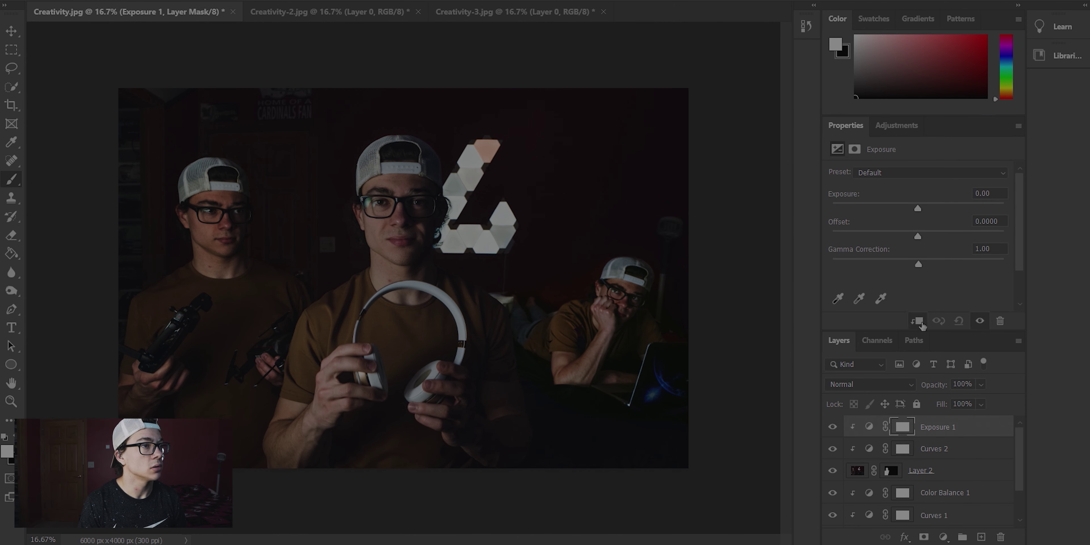
drag(919, 206, 918, 211)
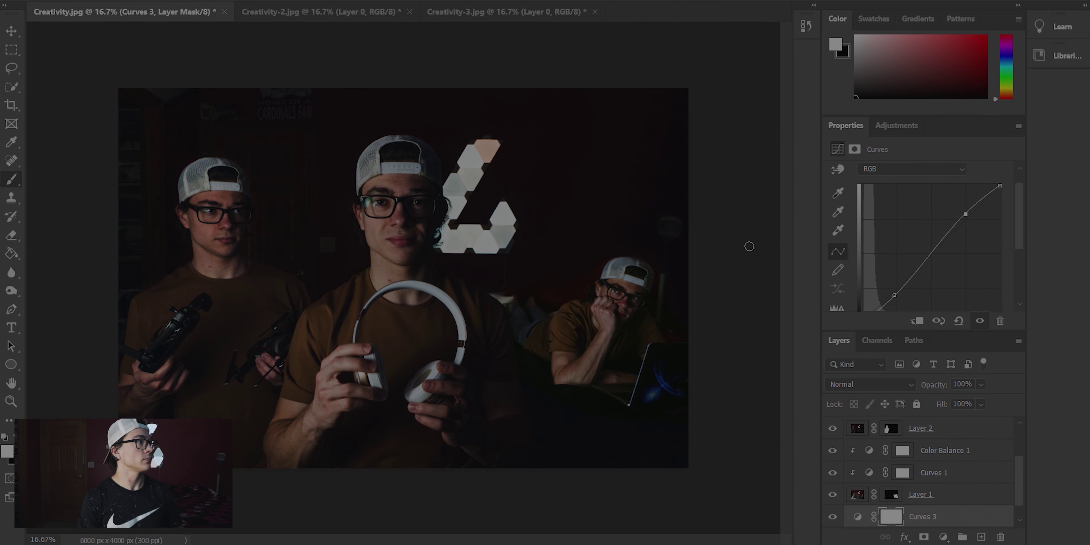